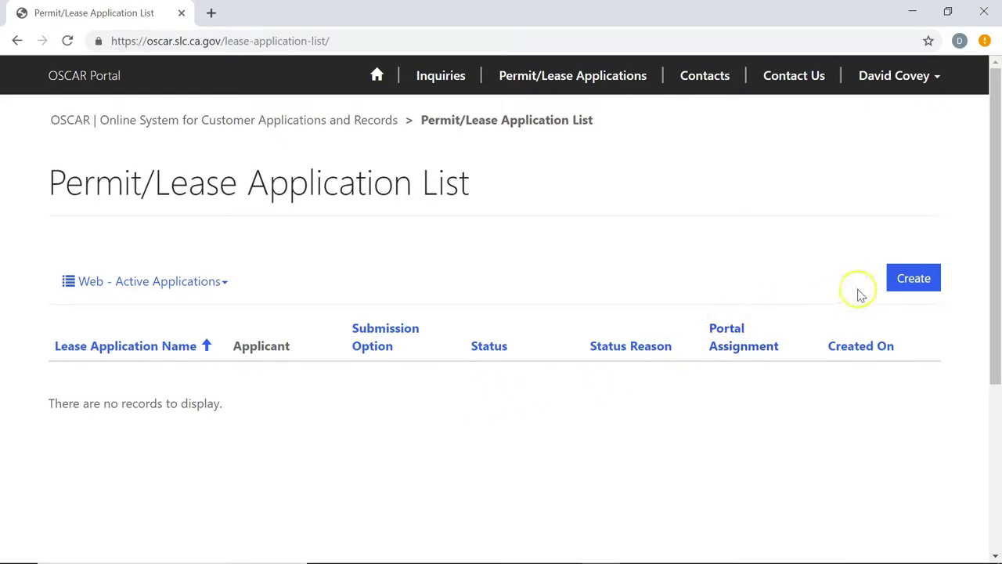
- Start a new permit/lease application and review the fields of its Details section
{"action": "left_click", "coordinate": [914, 280]}
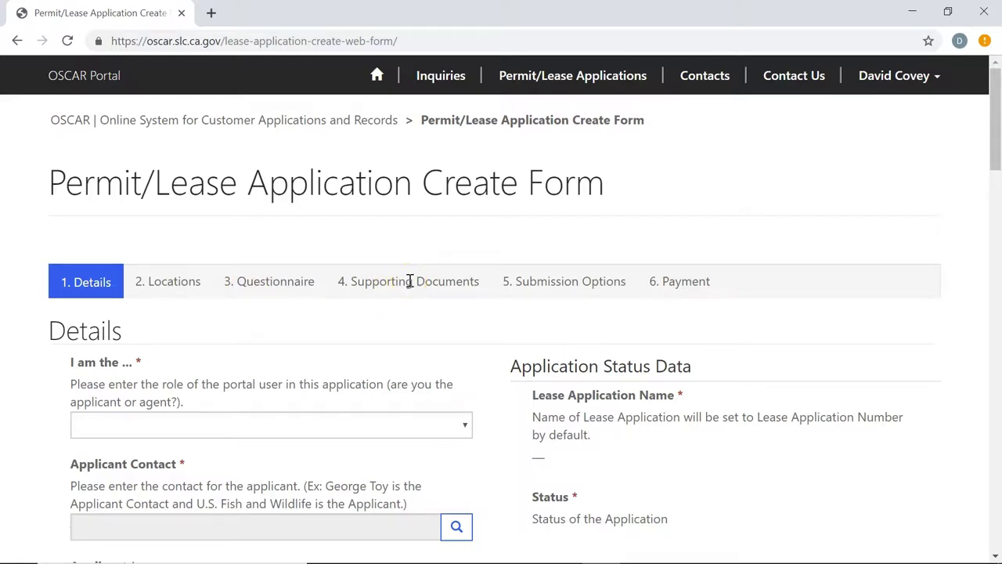
{"action": "scroll", "coordinate": [419, 306], "scroll_direction": "down", "scroll_amount": 3}
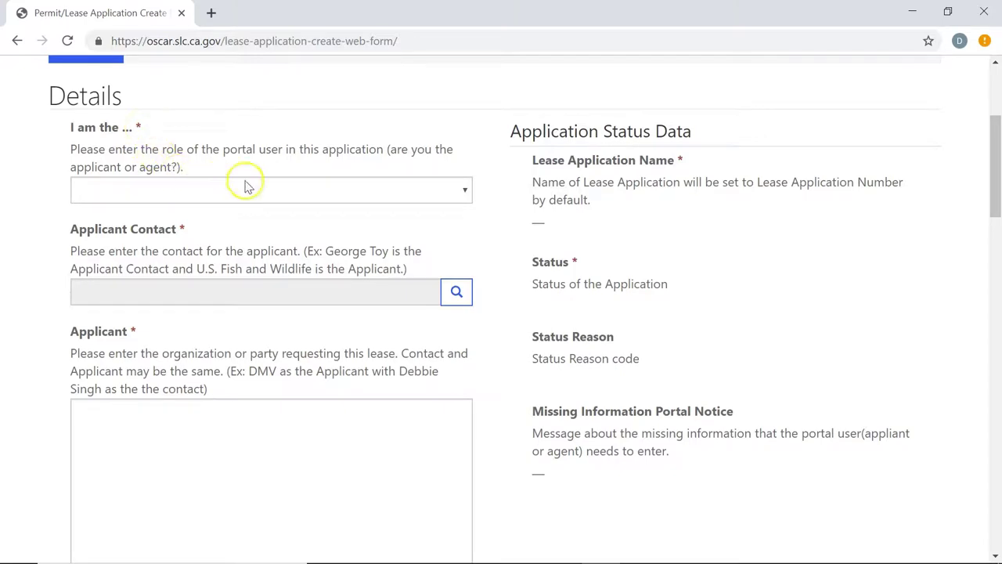
{"action": "scroll", "coordinate": [326, 217], "scroll_direction": "down", "scroll_amount": 5}
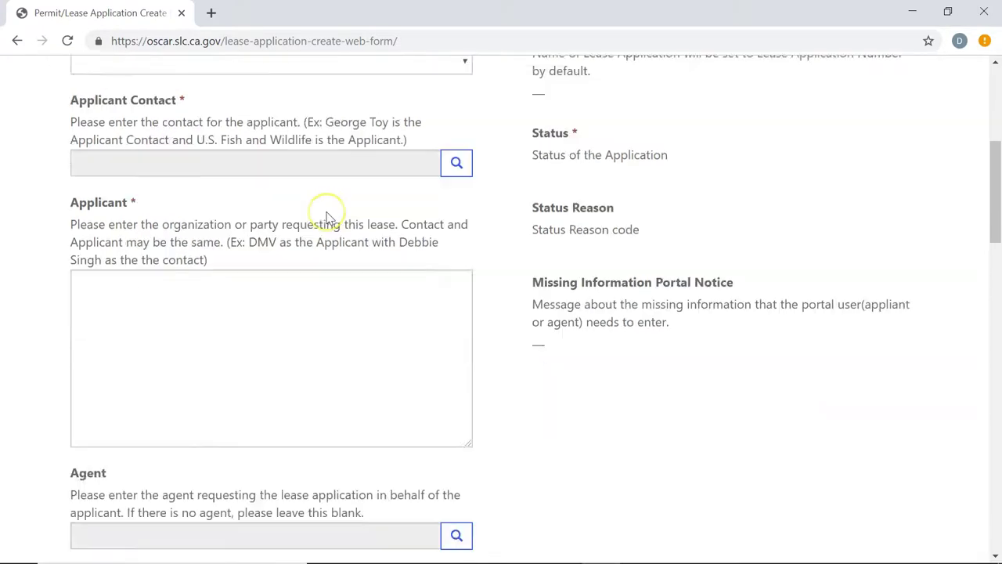
{"action": "scroll", "coordinate": [328, 325], "scroll_direction": "down", "scroll_amount": 2}
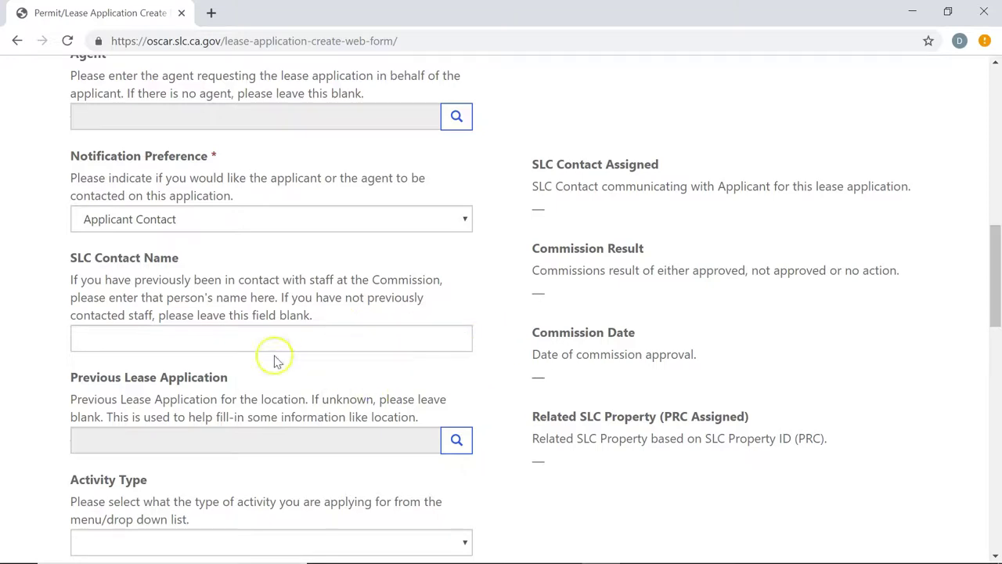
{"action": "scroll", "coordinate": [368, 369], "scroll_direction": "up", "scroll_amount": 2}
{"action": "scroll", "coordinate": [369, 376], "scroll_direction": "up", "scroll_amount": 6}
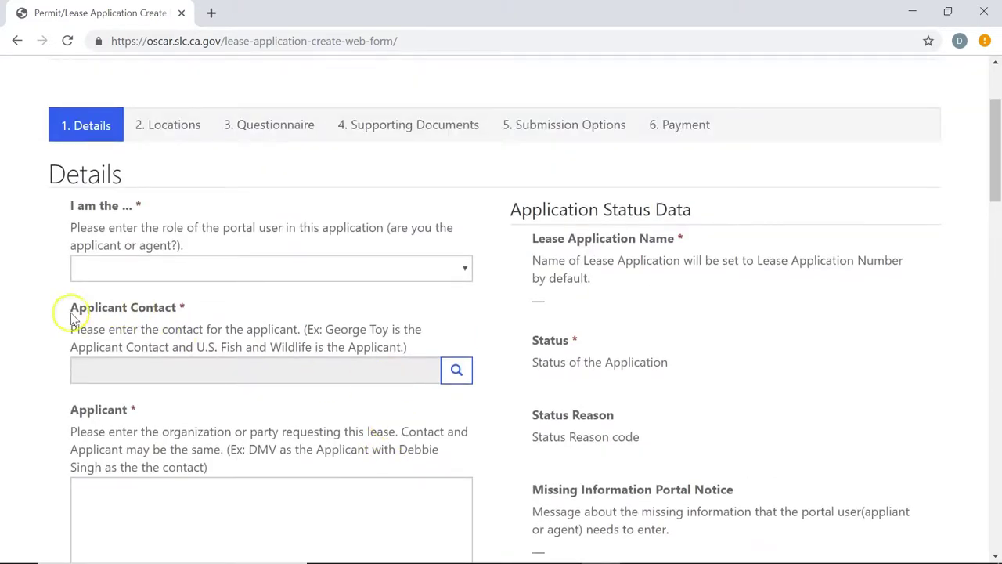
{"action": "scroll", "coordinate": [313, 324], "scroll_direction": "up", "scroll_amount": 1}
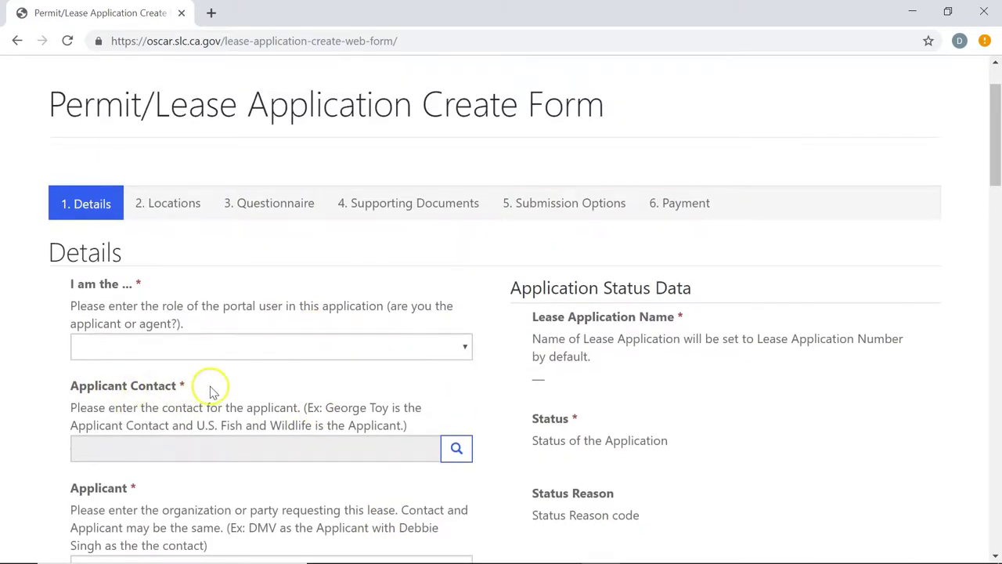
- Check the Applicant Contact lookup for existing contact records and close it without choosing one
{"action": "left_click", "coordinate": [457, 449]}
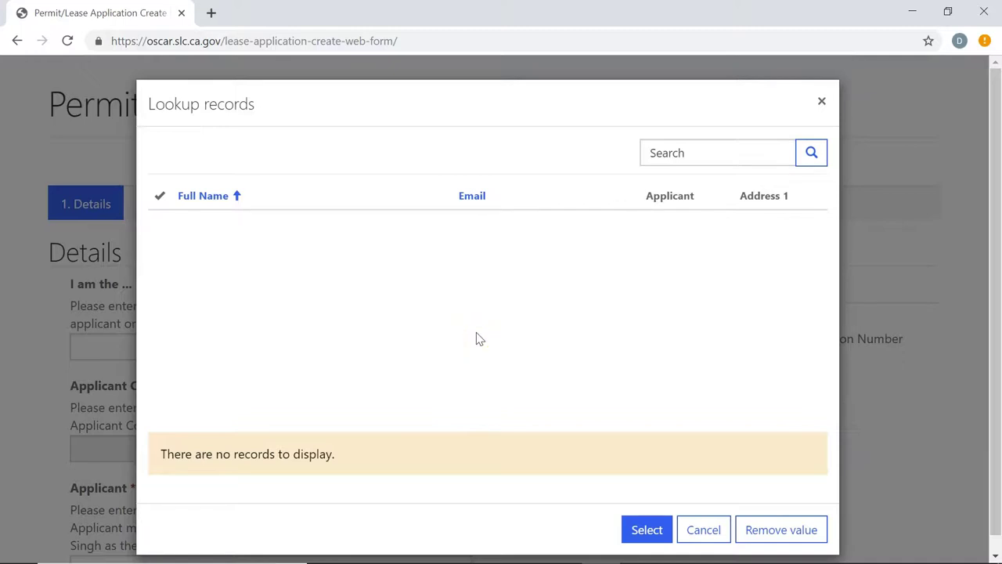
{"action": "left_click", "coordinate": [701, 530]}
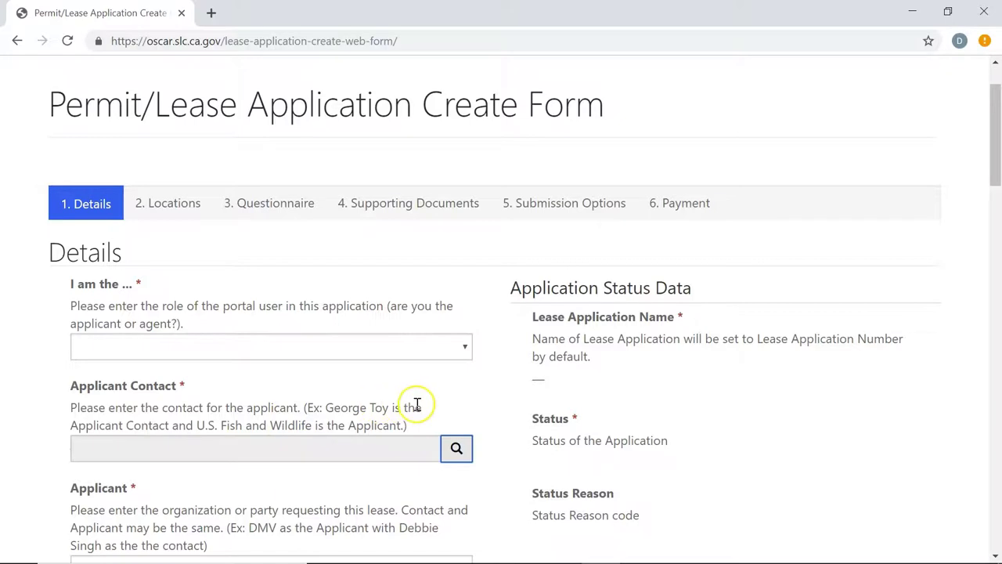
- Go to the portal's contact list and start creating a new contact
{"action": "scroll", "coordinate": [416, 404], "scroll_direction": "up", "scroll_amount": 1}
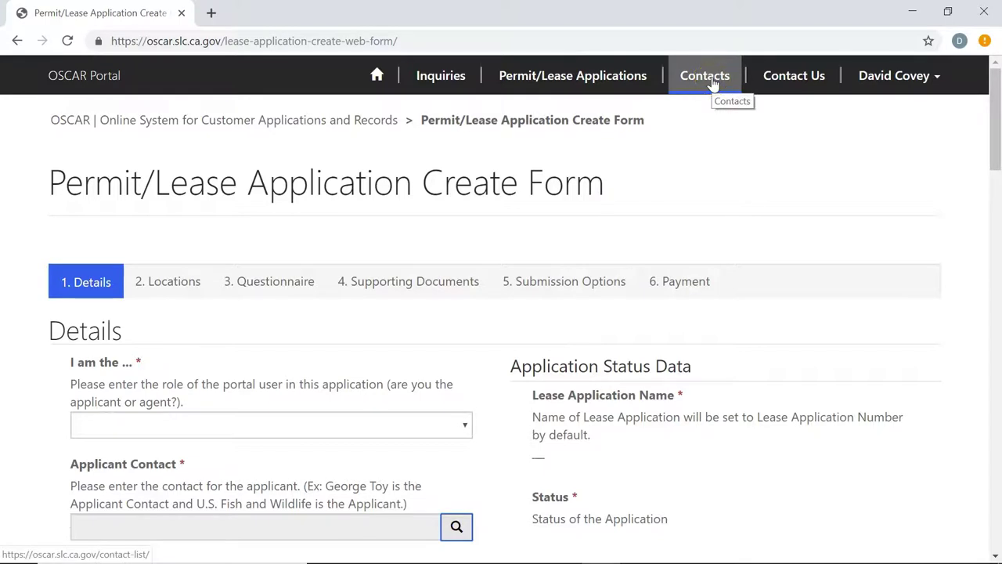
{"action": "left_click", "coordinate": [712, 82]}
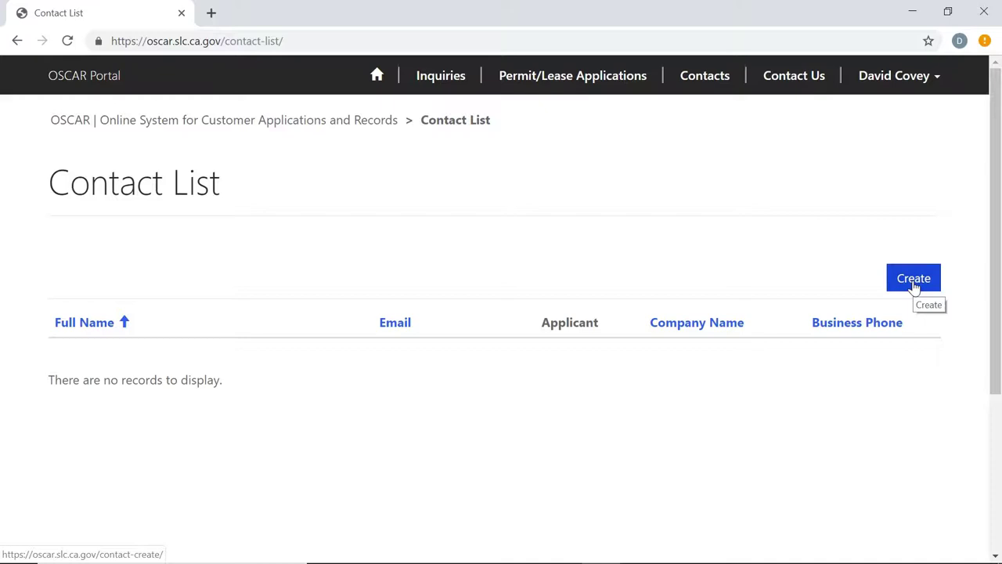
{"action": "left_click", "coordinate": [914, 280]}
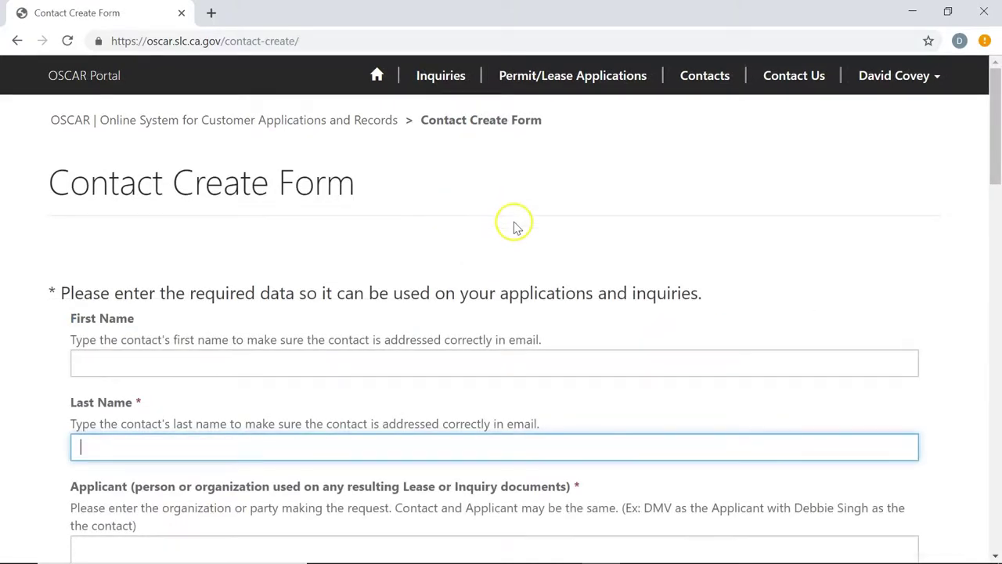
- Examine the contact form's required fields, from the contact's name and applicant through e-mail and business phone
{"action": "scroll", "coordinate": [494, 268], "scroll_direction": "down", "scroll_amount": 3}
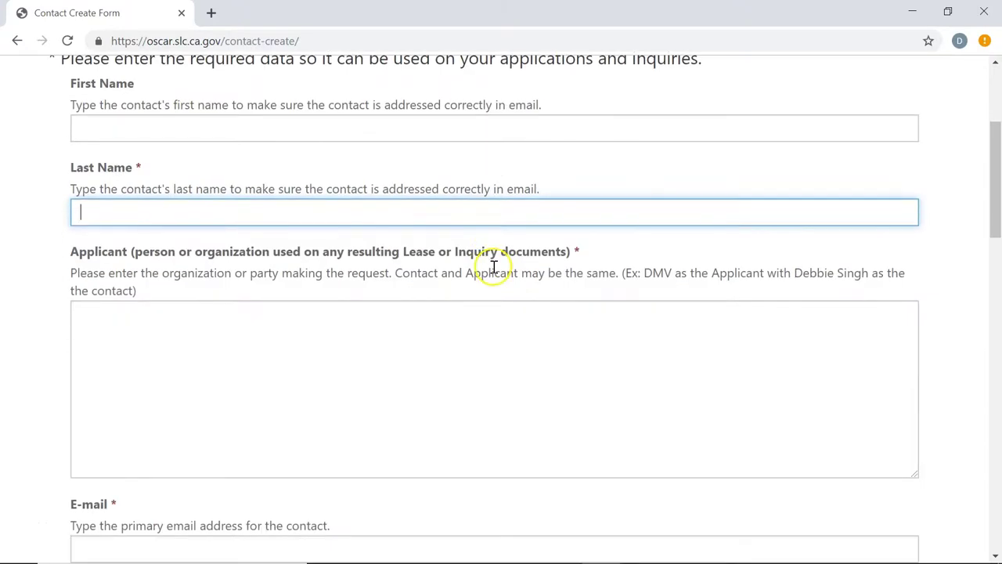
{"action": "scroll", "coordinate": [493, 269], "scroll_direction": "down", "scroll_amount": 1}
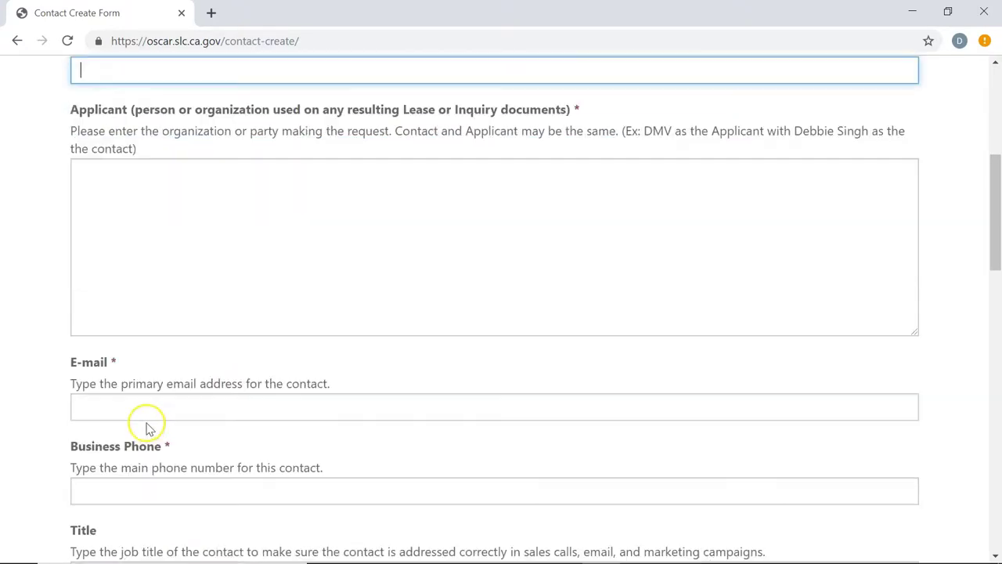
{"action": "scroll", "coordinate": [149, 428], "scroll_direction": "down", "scroll_amount": 1}
{"action": "left_click_drag", "start_coordinate": [172, 452], "coordinate": [161, 416]}
{"action": "left_click", "coordinate": [170, 434]}
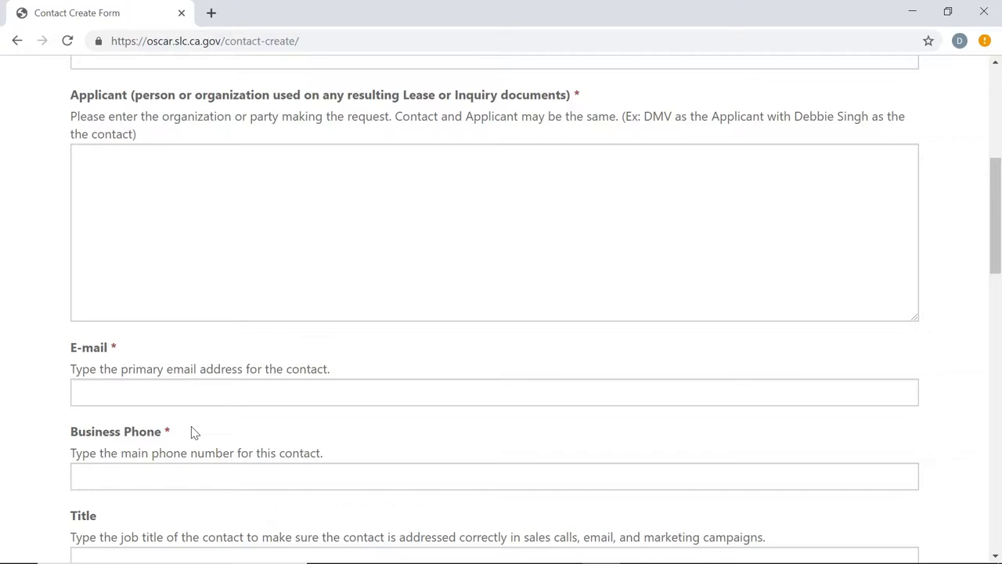
{"action": "left_click", "coordinate": [209, 425]}
{"action": "scroll", "coordinate": [210, 425], "scroll_direction": "up", "scroll_amount": 5}
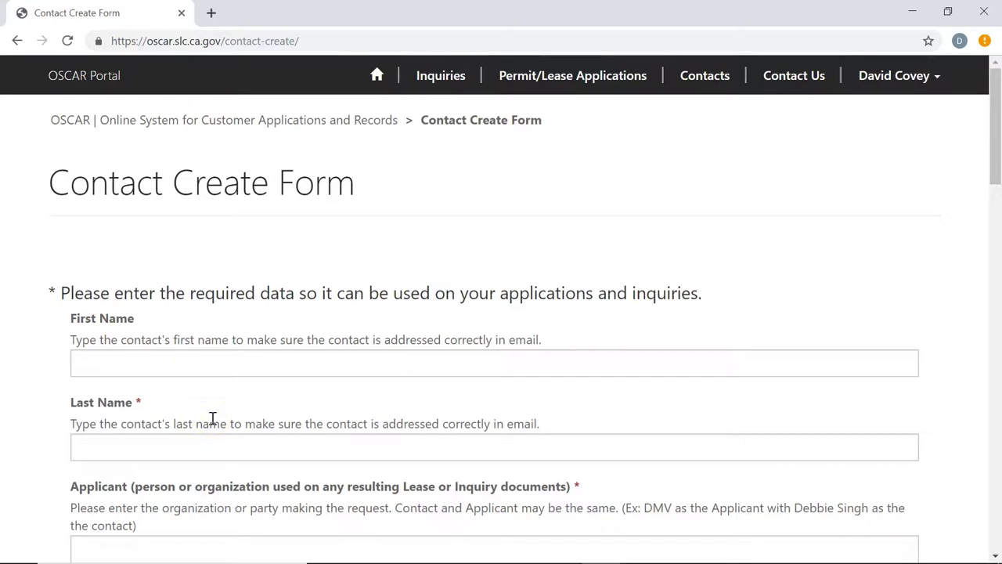
- Fill in the contact's first and last name, applicant organization, e-mail, business phone and mailing address, and submit the contact
{"action": "left_click", "coordinate": [209, 372]}
{"action": "left_click", "coordinate": [210, 367]}
{"action": "left_click", "coordinate": [22, 504]}
{"action": "left_click", "coordinate": [586, 246]}
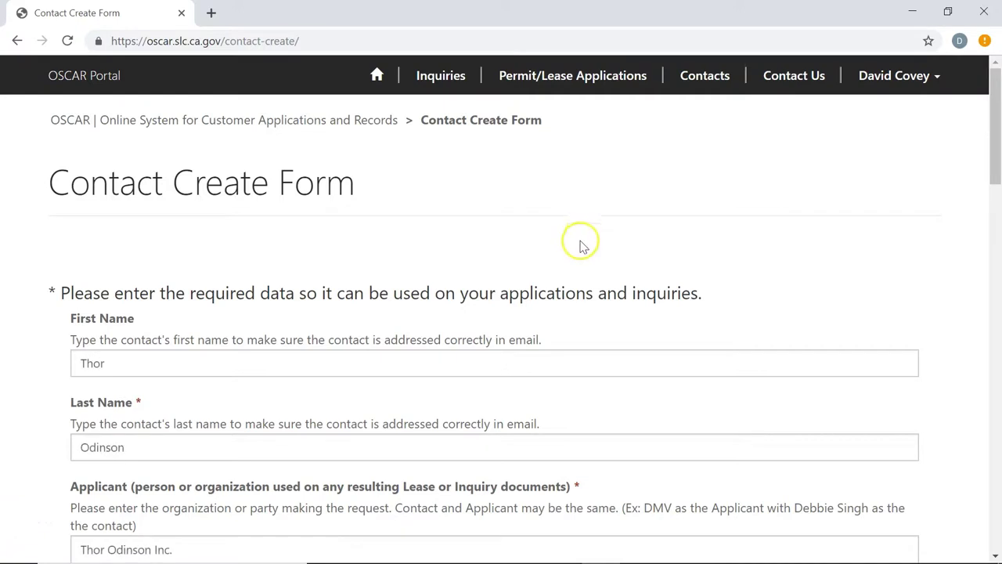
{"action": "scroll", "coordinate": [581, 244], "scroll_direction": "down", "scroll_amount": 3}
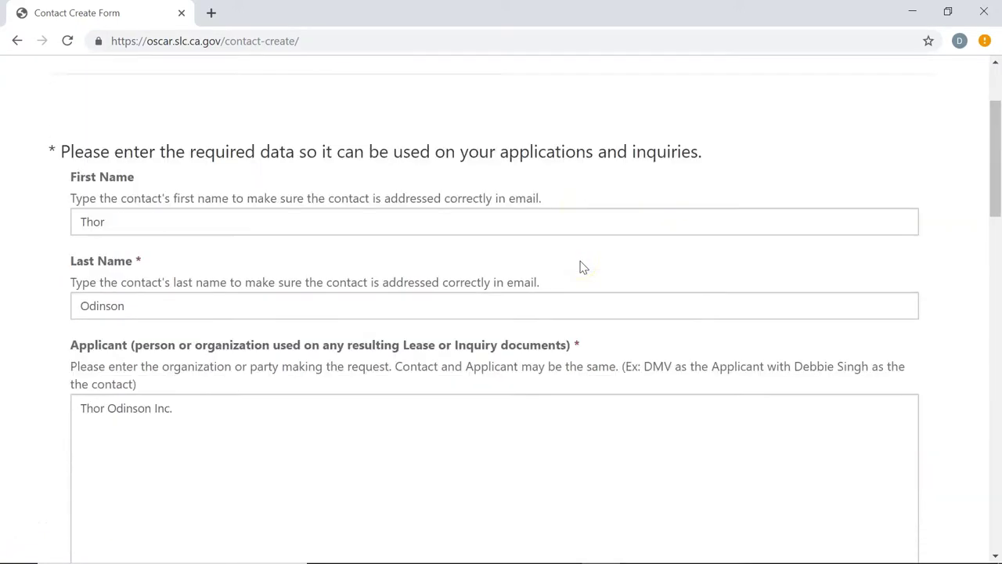
{"action": "scroll", "coordinate": [581, 265], "scroll_direction": "down", "scroll_amount": 6}
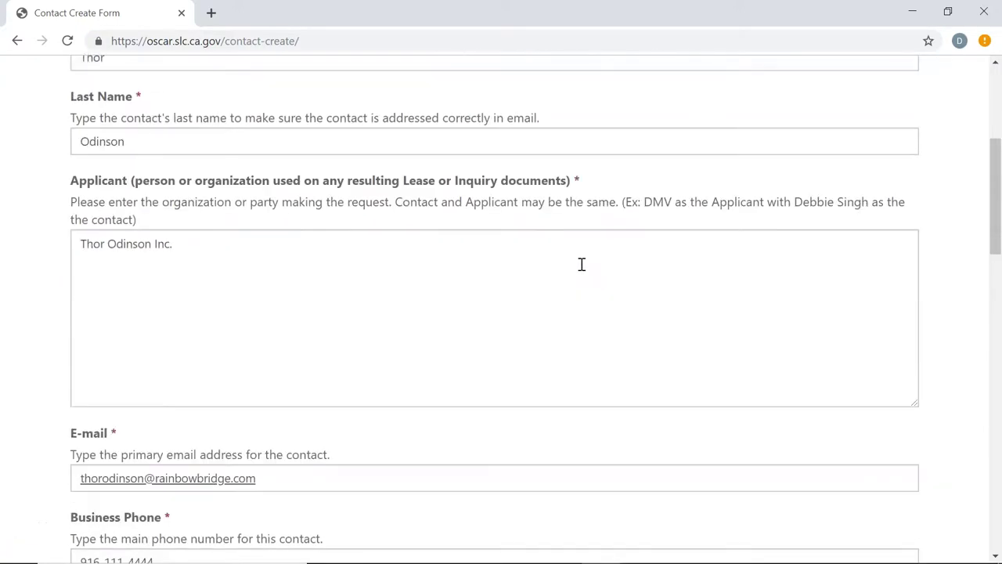
{"action": "scroll", "coordinate": [584, 270], "scroll_direction": "down", "scroll_amount": 7}
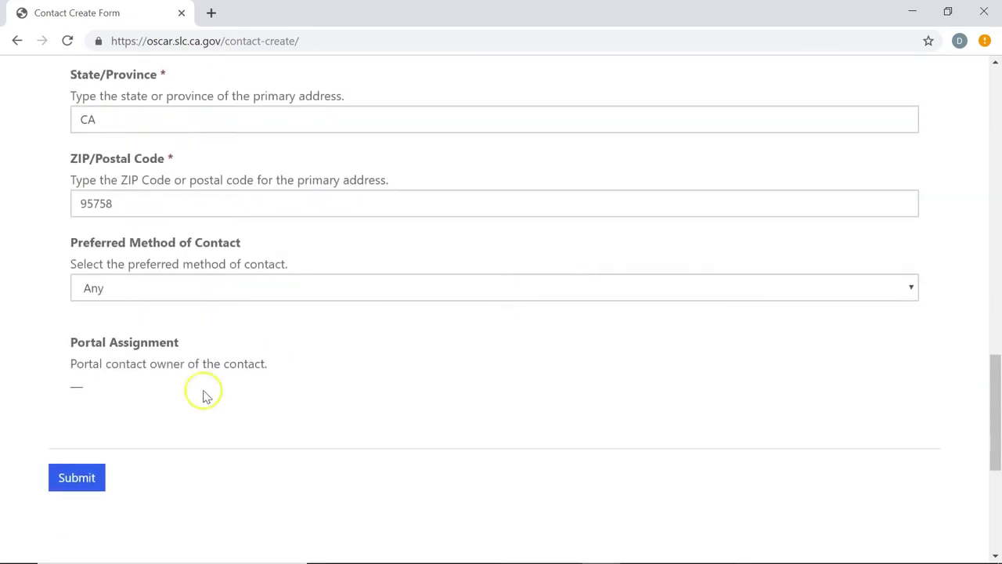
{"action": "left_click", "coordinate": [91, 477]}
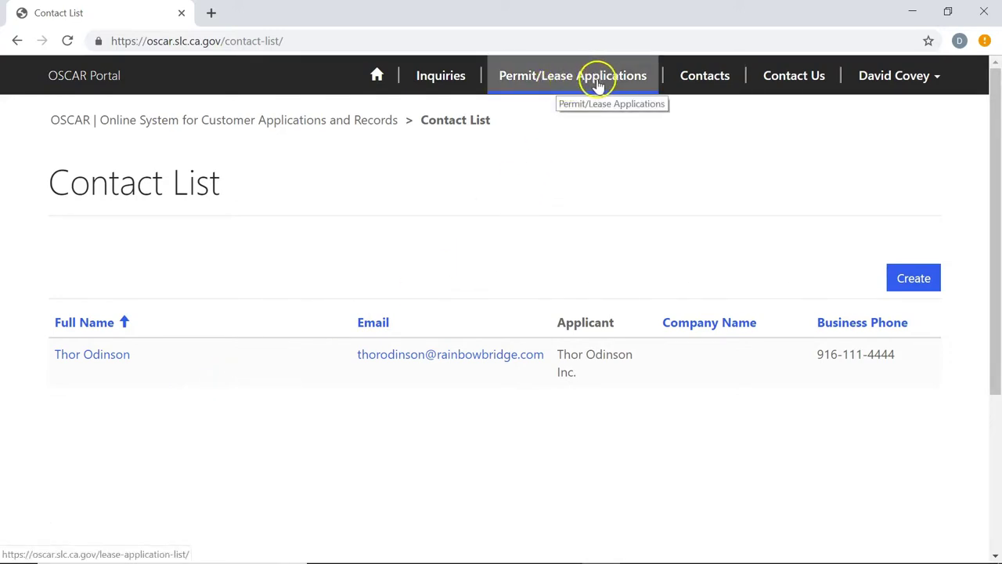
- Start a new permit/lease application and choose the newly added contact as its Applicant Contact
{"action": "left_click", "coordinate": [579, 82]}
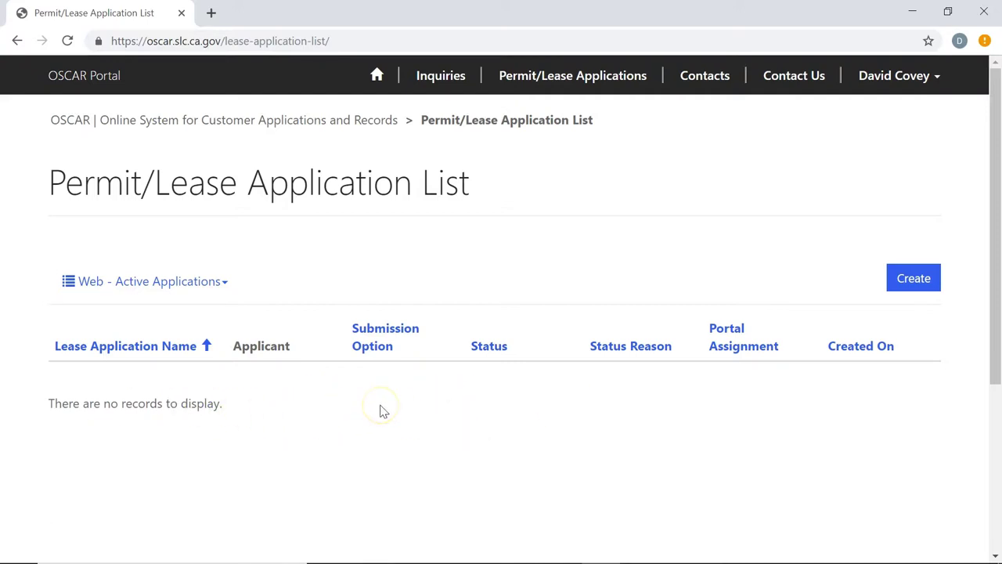
{"action": "left_click", "coordinate": [921, 281]}
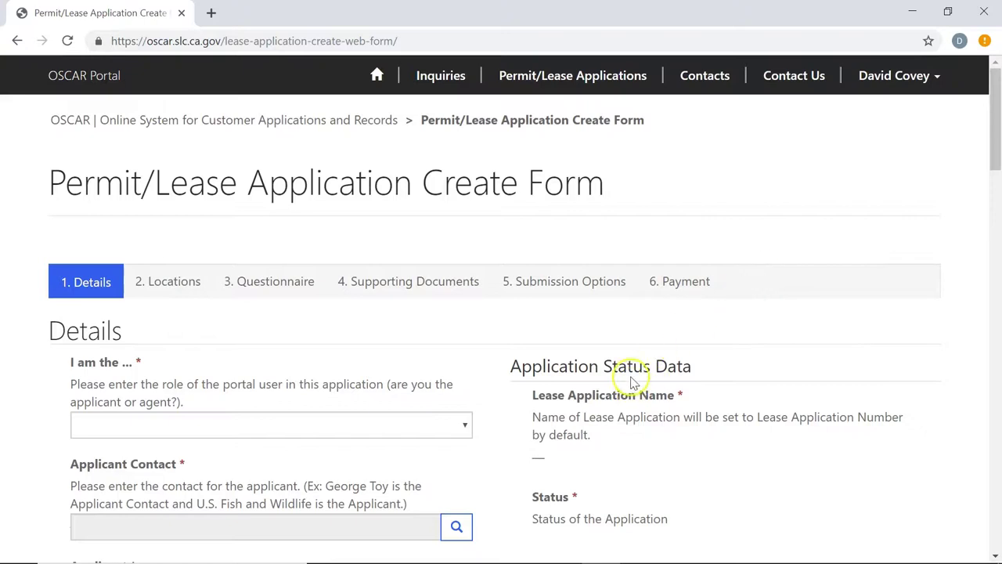
{"action": "scroll", "coordinate": [632, 379], "scroll_direction": "down", "scroll_amount": 2}
{"action": "scroll", "coordinate": [484, 374], "scroll_direction": "down", "scroll_amount": 1}
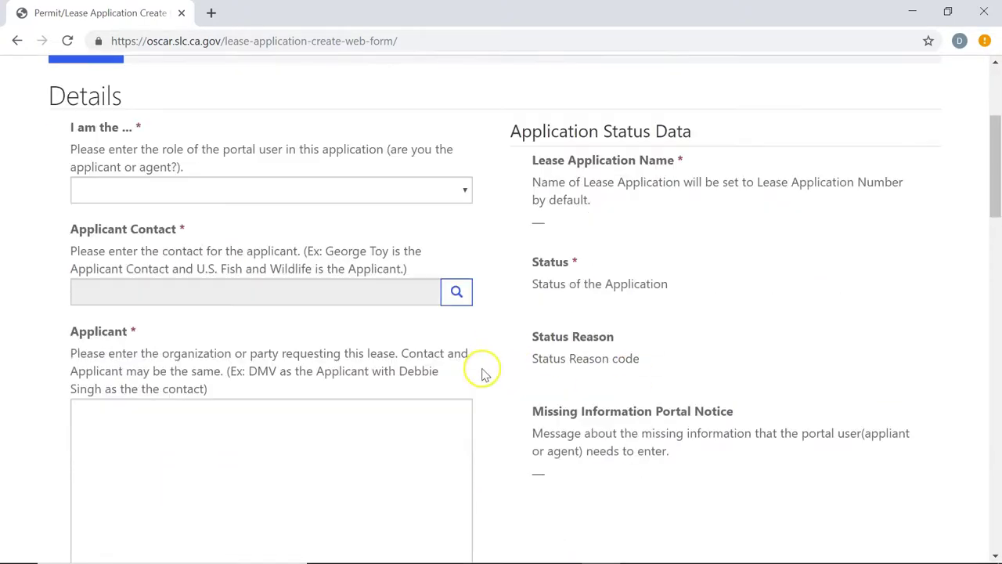
{"action": "left_click", "coordinate": [459, 292]}
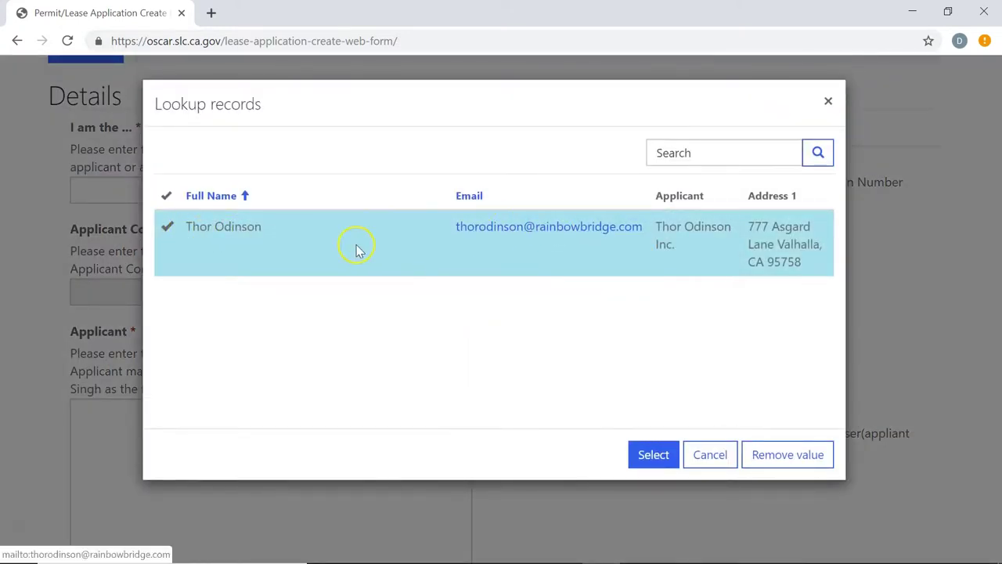
{"action": "left_click", "coordinate": [664, 456]}
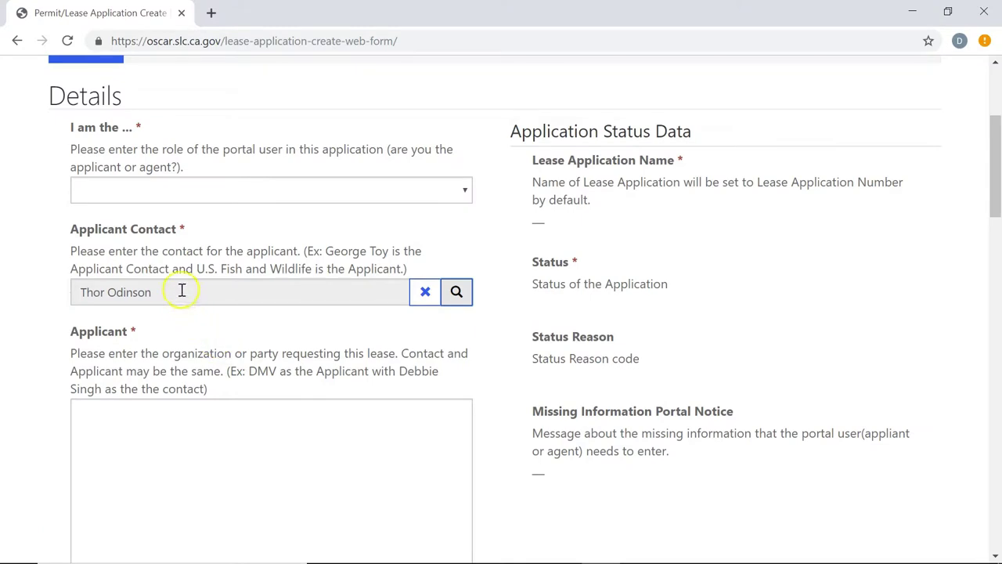
{"action": "scroll", "coordinate": [313, 282], "scroll_direction": "up", "scroll_amount": 1}
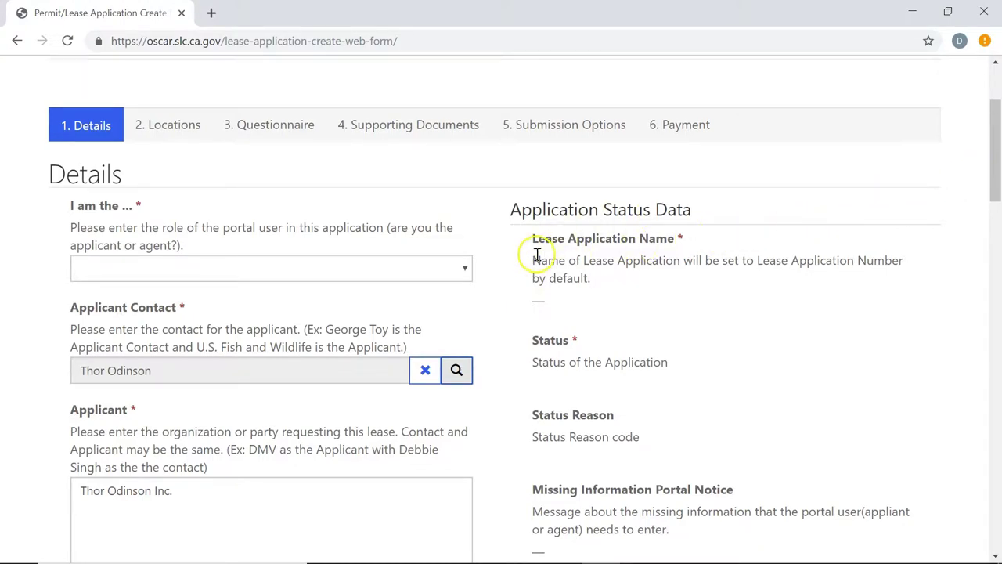
- Complete the remaining Details fields, including the SCH Number and a Project Duration of 6 Months, and proceed to Locations
{"action": "left_click_drag", "start_coordinate": [995, 176], "coordinate": [988, 205]}
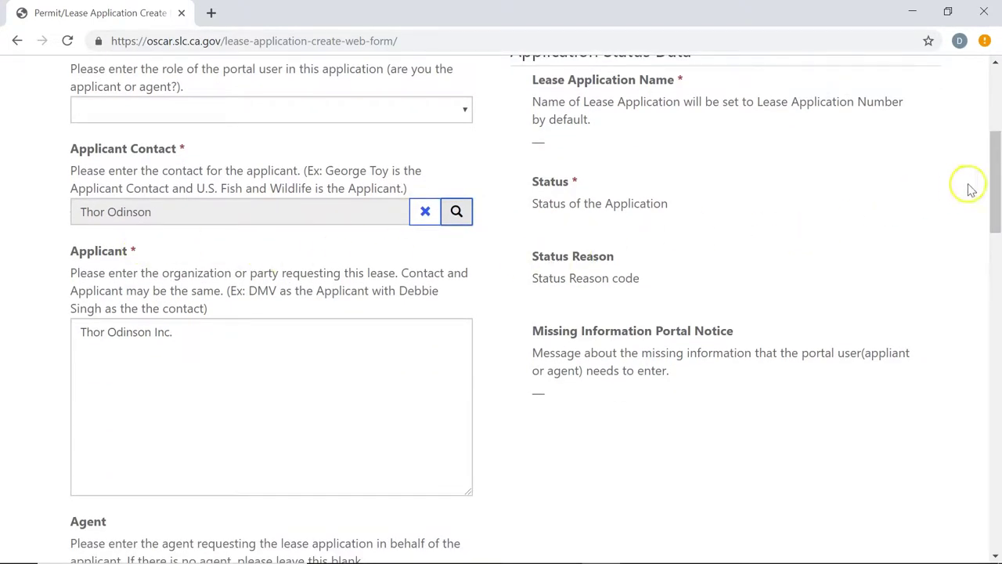
{"action": "left_click_drag", "start_coordinate": [993, 192], "coordinate": [957, 461]}
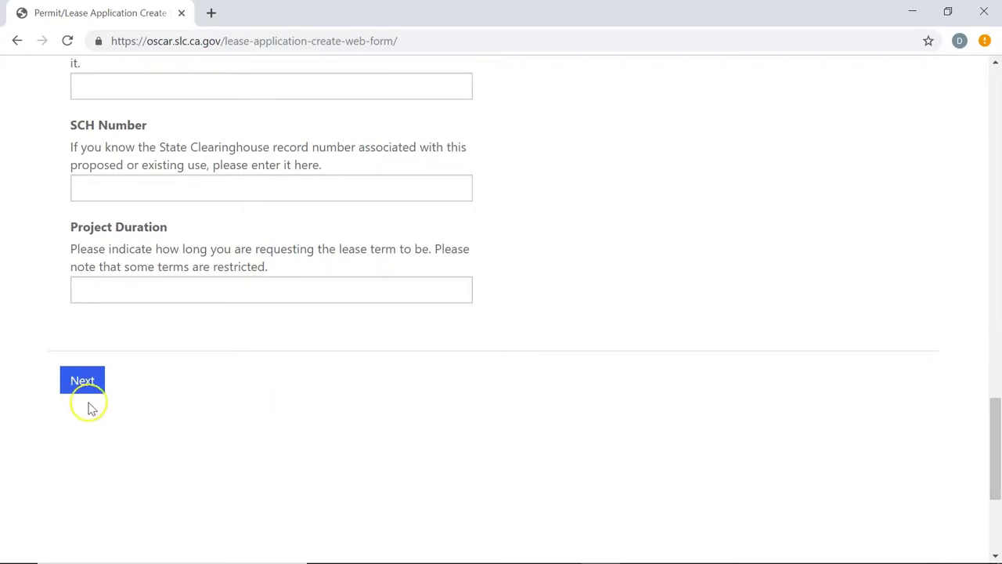
{"action": "left_click_drag", "start_coordinate": [994, 435], "coordinate": [996, 423]}
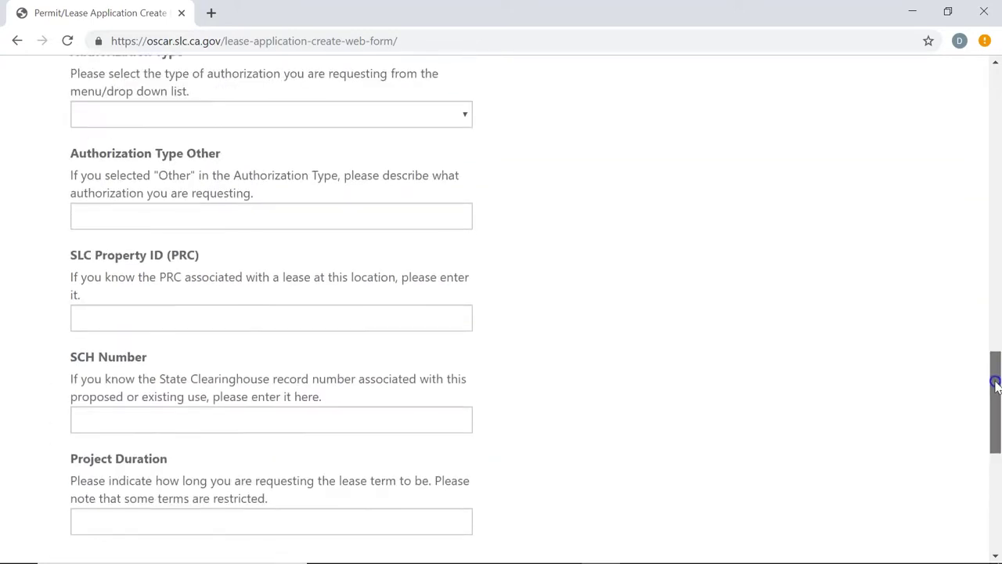
{"action": "left_click_drag", "start_coordinate": [993, 364], "coordinate": [990, 123]}
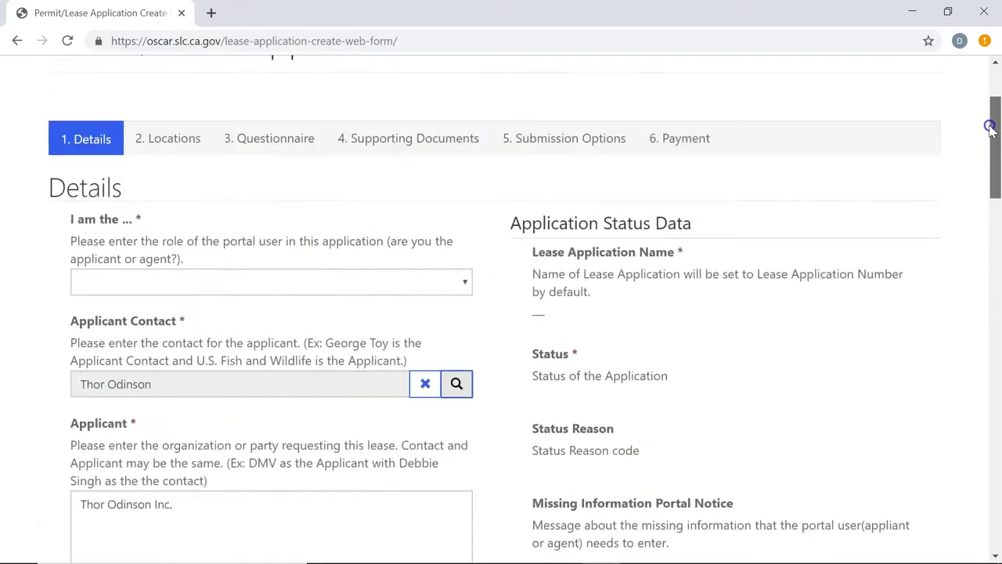
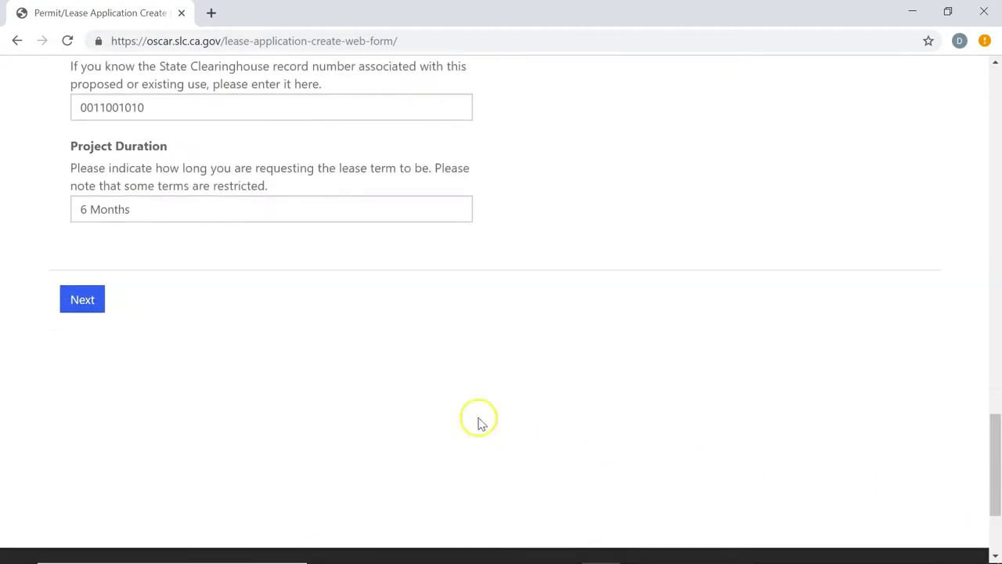
{"action": "left_click", "coordinate": [77, 299]}
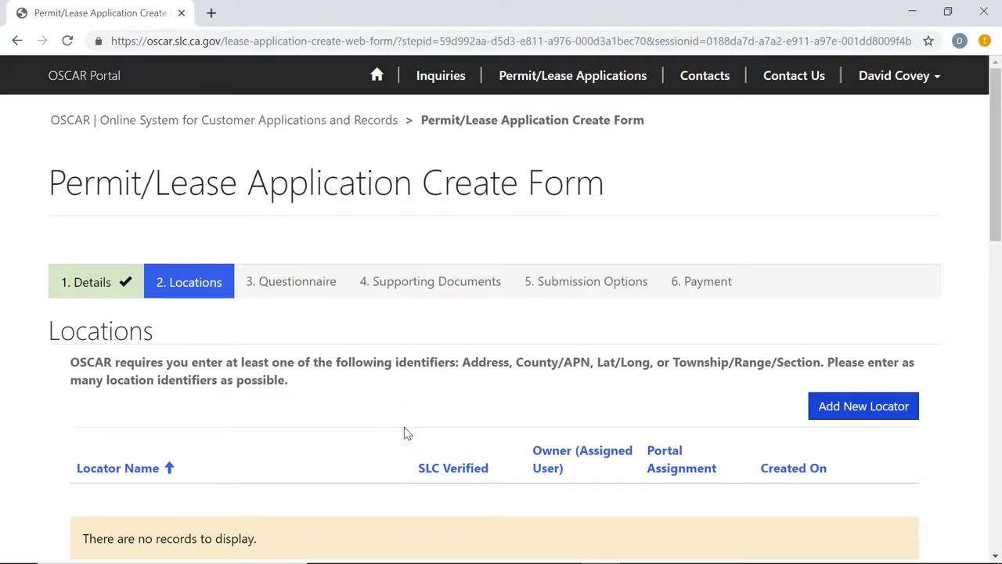
- Add a new locator of type Upland Address with the parcel's street, city, state and ZIP, and submit it
{"action": "left_click", "coordinate": [850, 414]}
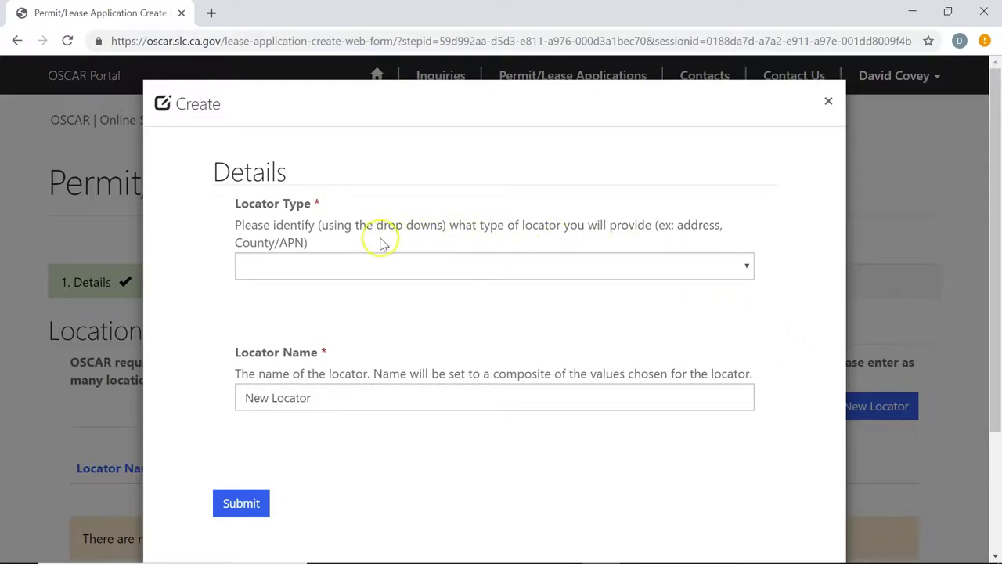
{"action": "left_click", "coordinate": [334, 268]}
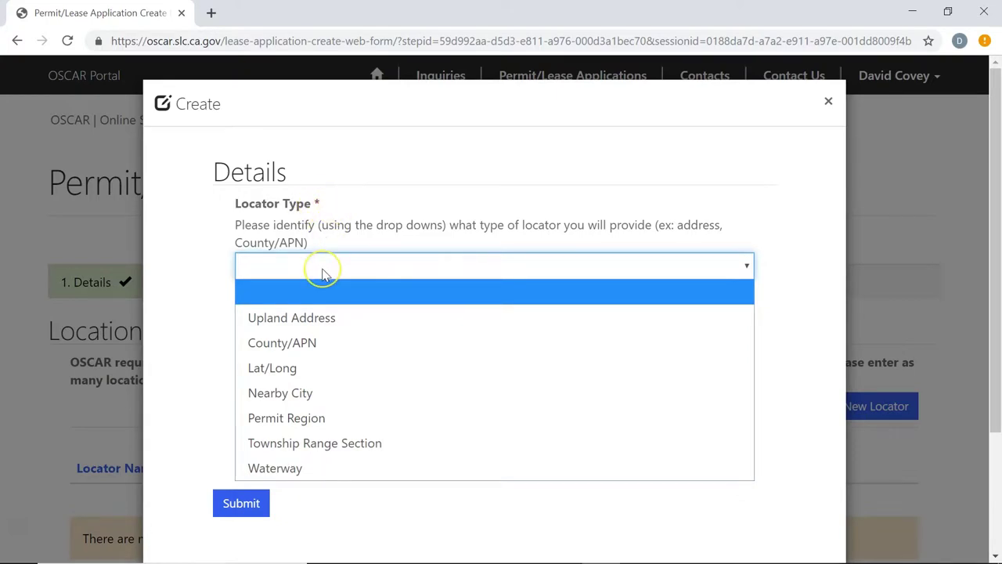
{"action": "left_click", "coordinate": [329, 327]}
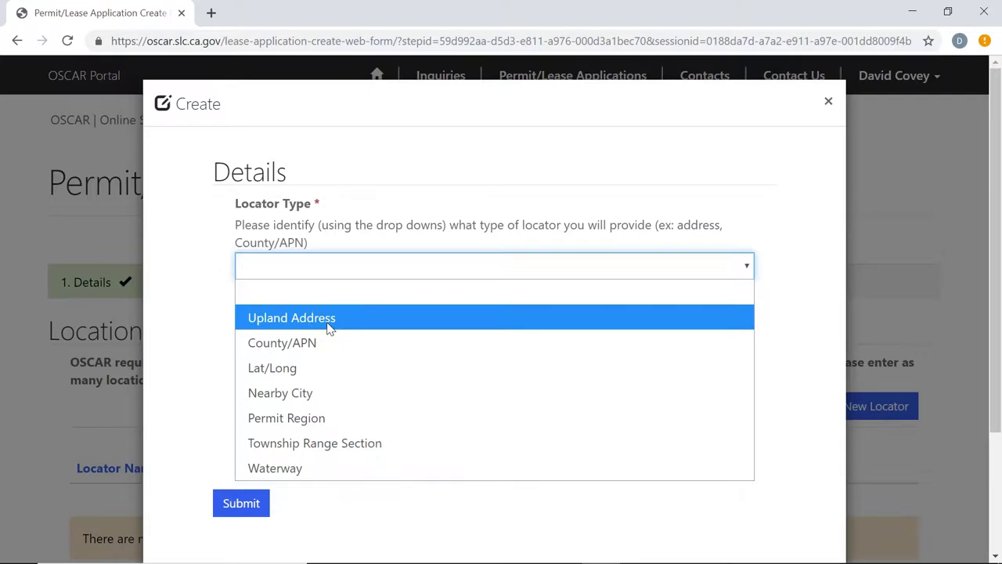
{"action": "left_click", "coordinate": [329, 328]}
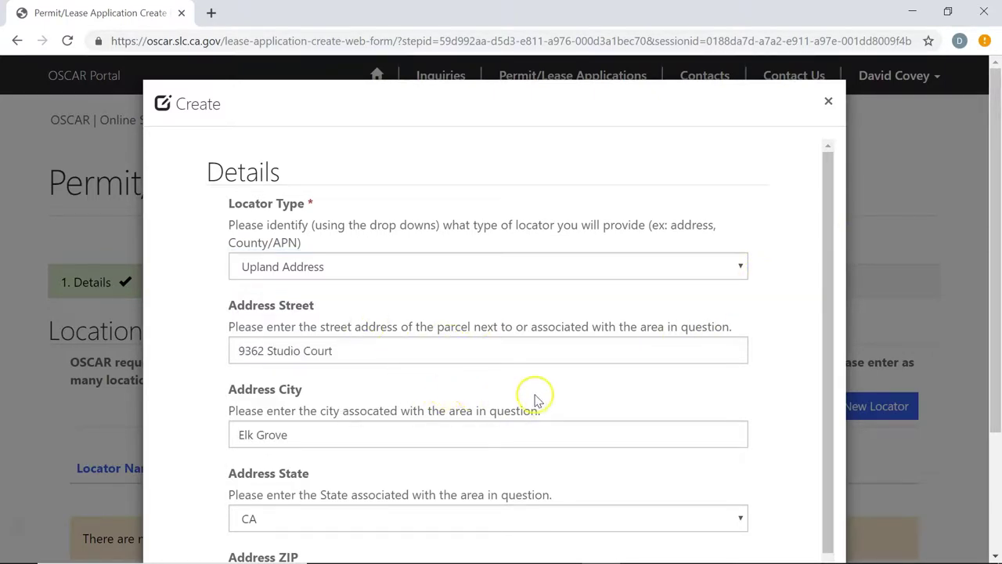
{"action": "left_click_drag", "start_coordinate": [828, 342], "coordinate": [814, 485]}
{"action": "scroll", "coordinate": [980, 407], "scroll_direction": "down", "scroll_amount": 2}
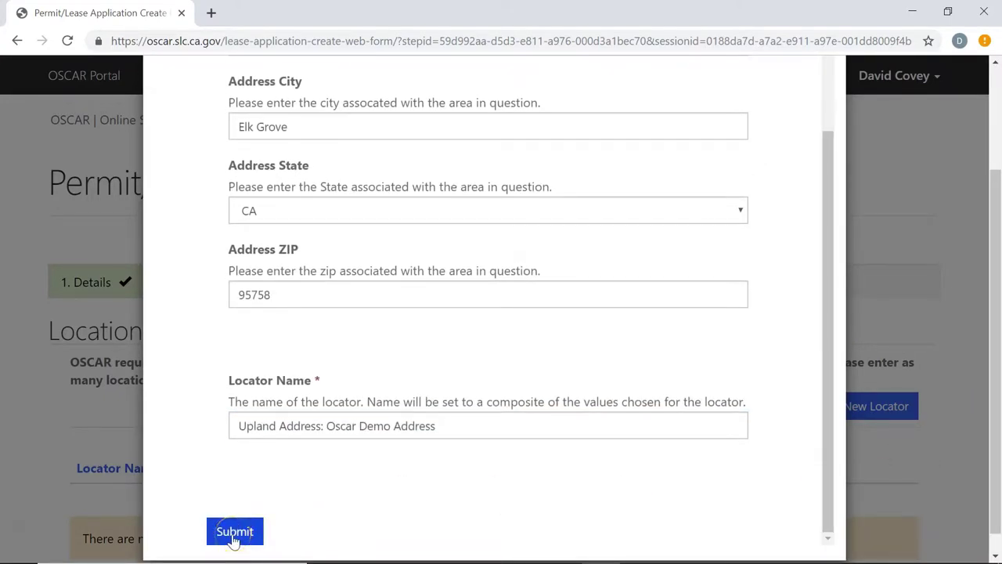
{"action": "left_click", "coordinate": [234, 532]}
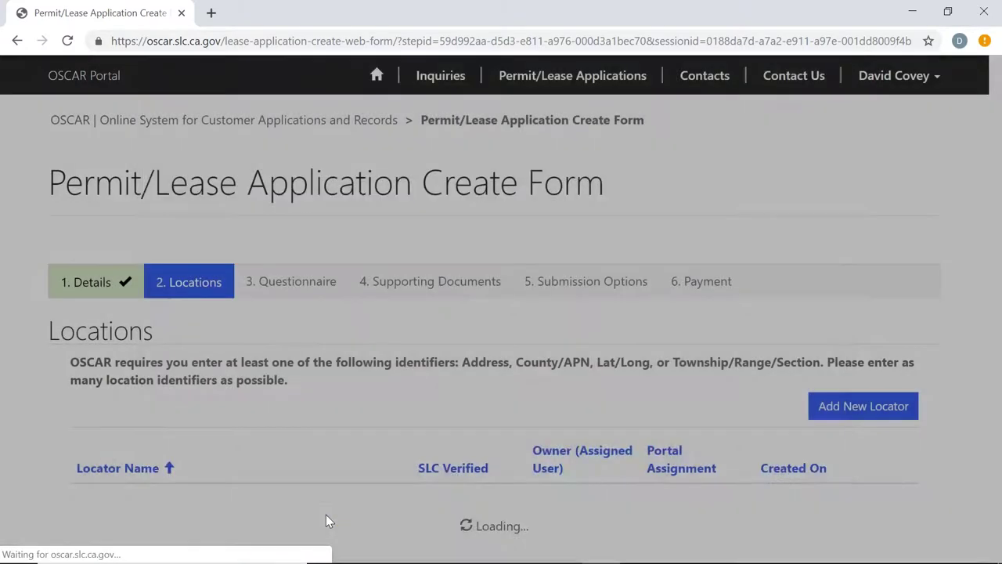
- Check the added locator, fill in the required Land Use and Location description, and proceed to the Questionnaire
{"action": "scroll", "coordinate": [386, 433], "scroll_direction": "down", "scroll_amount": 2}
{"action": "scroll", "coordinate": [385, 432], "scroll_direction": "down", "scroll_amount": 1}
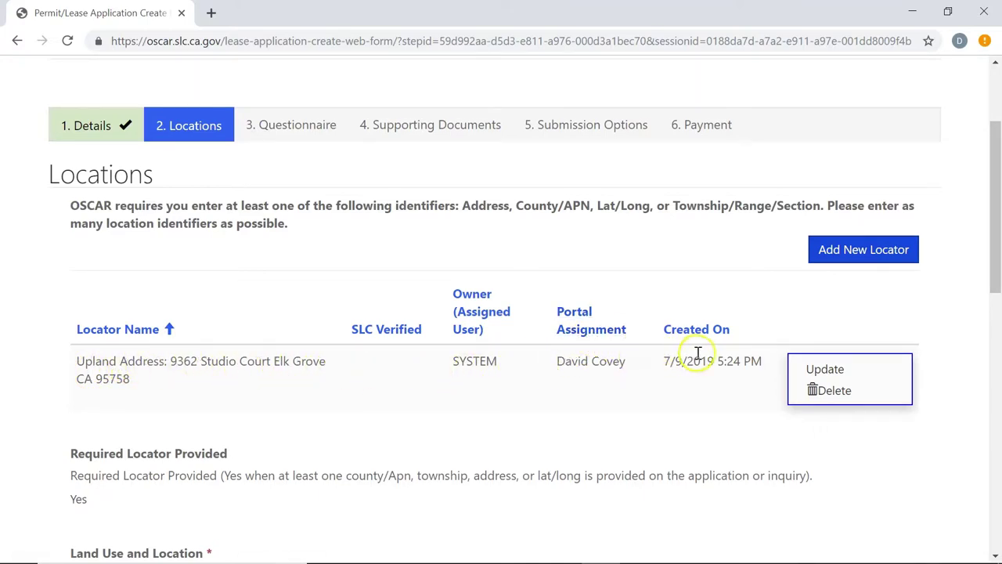
{"action": "scroll", "coordinate": [579, 382], "scroll_direction": "down", "scroll_amount": 2}
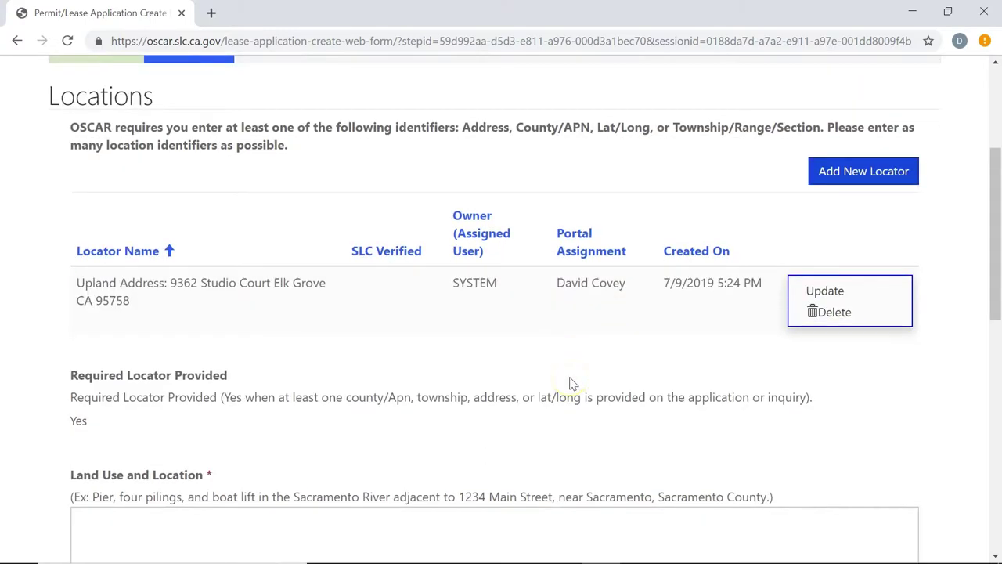
{"action": "scroll", "coordinate": [550, 371], "scroll_direction": "down", "scroll_amount": 2}
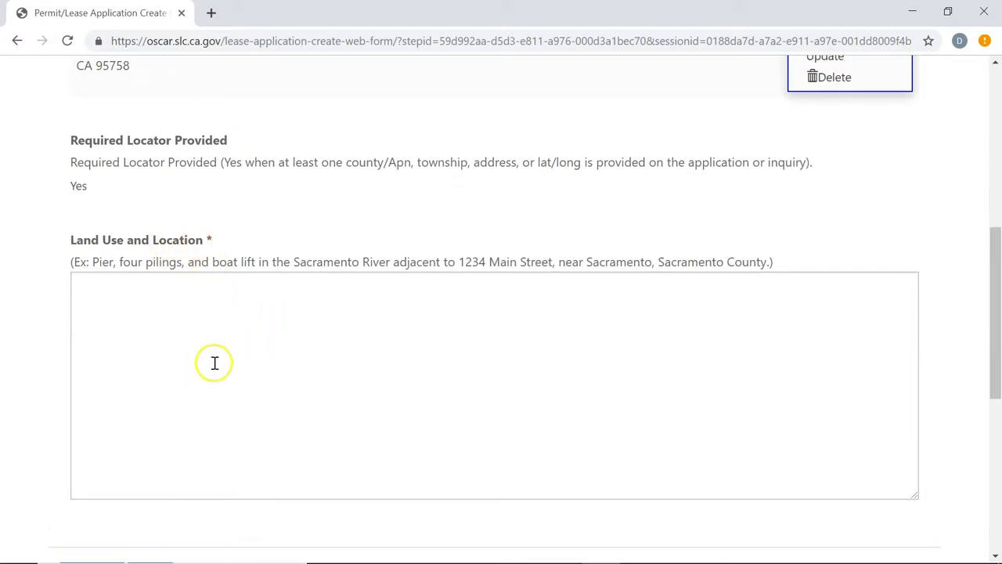
{"action": "scroll", "coordinate": [214, 362], "scroll_direction": "down", "scroll_amount": 2}
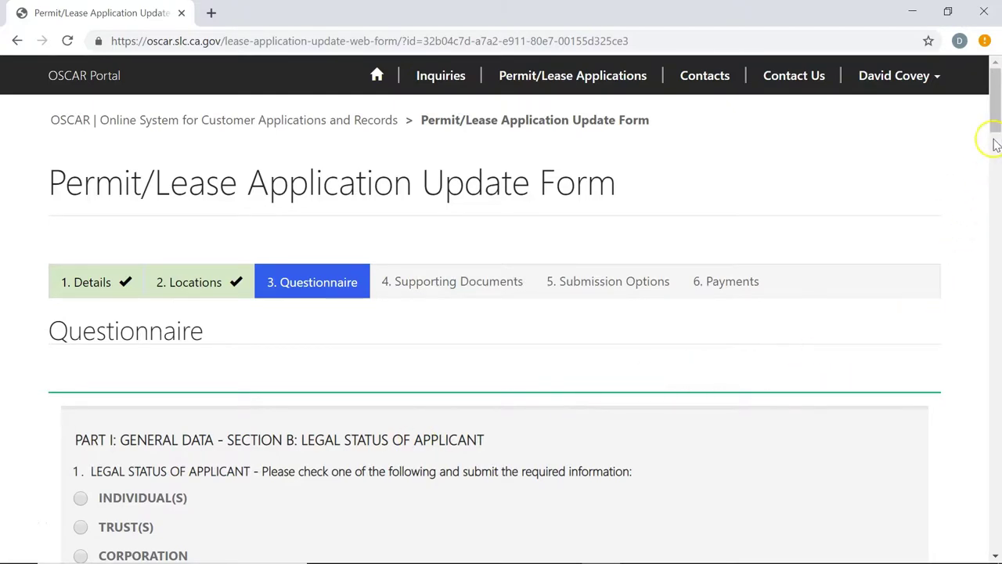
- Examine the Questionnaire from the applicant's legal status through the last question and the count of completed answers
{"action": "left_click_drag", "start_coordinate": [994, 145], "coordinate": [997, 179]}
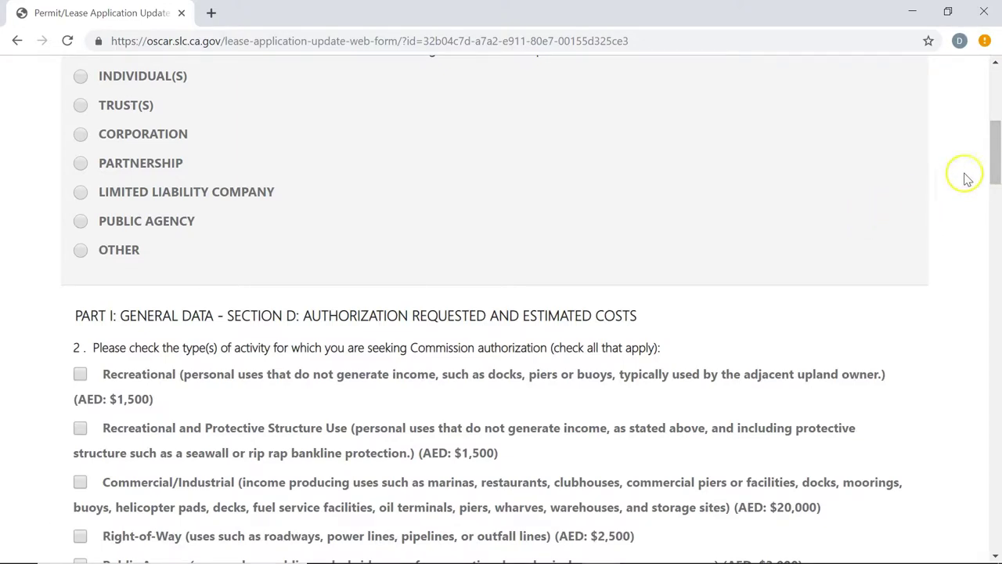
{"action": "left_click_drag", "start_coordinate": [995, 168], "coordinate": [973, 513]}
{"action": "left_click_drag", "start_coordinate": [239, 277], "coordinate": [220, 277]}
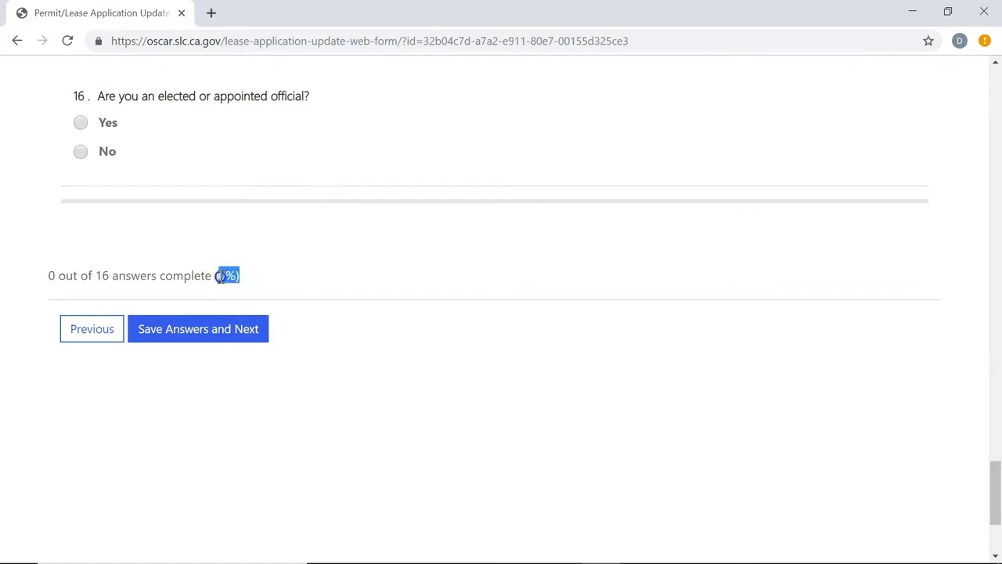
{"action": "left_click", "coordinate": [345, 288]}
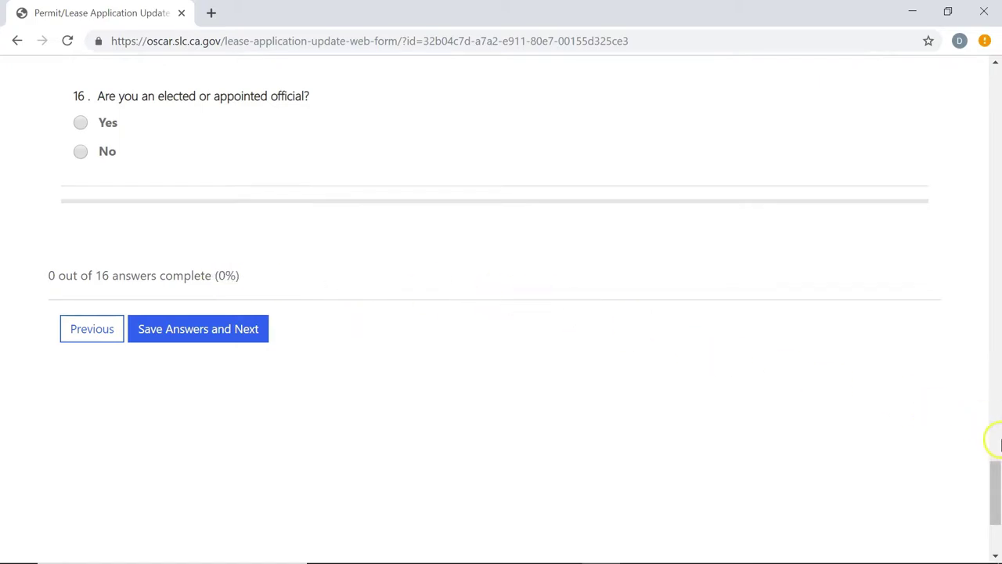
{"action": "left_click", "coordinate": [996, 481]}
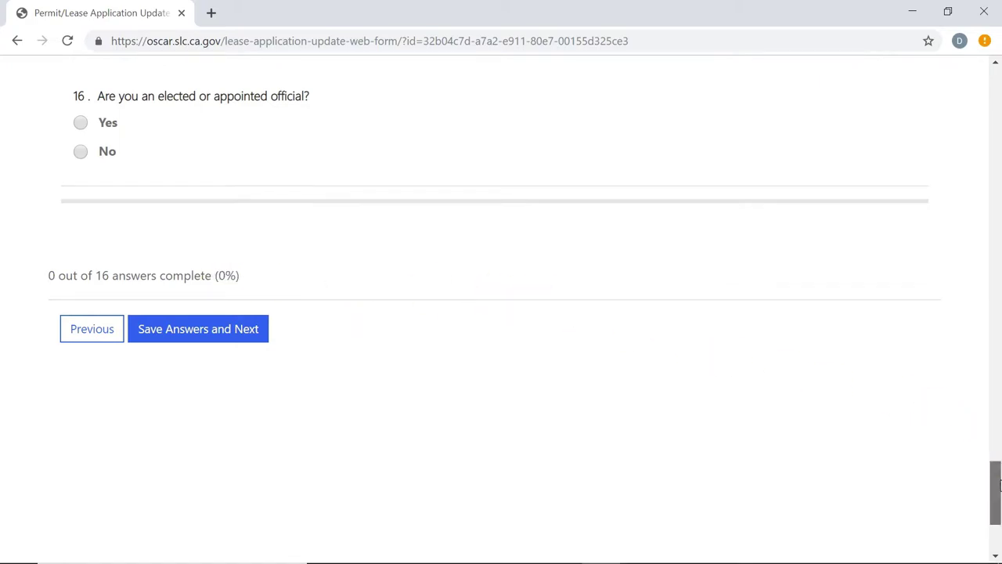
{"action": "left_click_drag", "start_coordinate": [997, 481], "coordinate": [996, 419]}
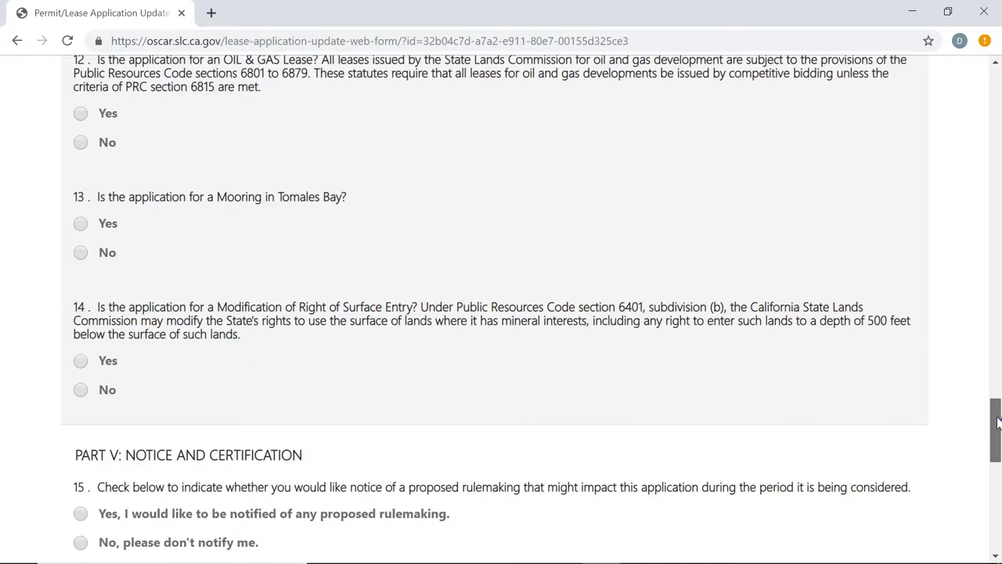
{"action": "left_click_drag", "start_coordinate": [997, 423], "coordinate": [981, 86]}
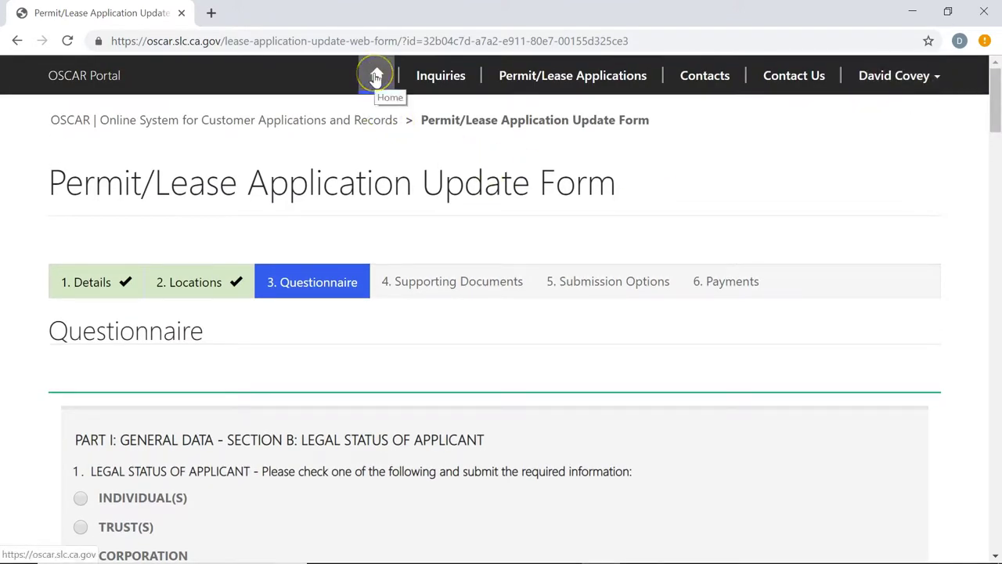
- Return to the portal's home page and reopen the saved application from the Permit/Lease Application List
{"action": "left_click", "coordinate": [376, 76]}
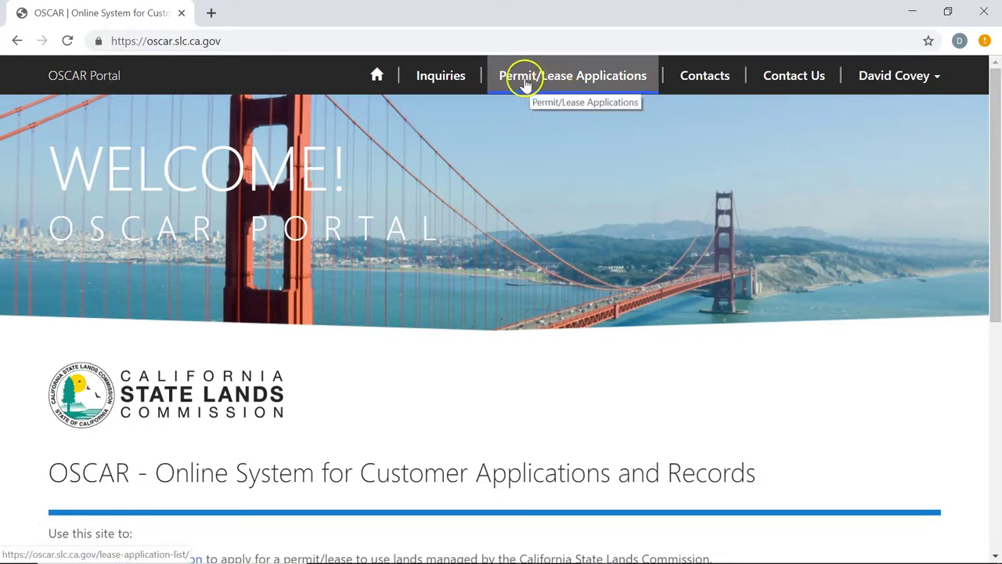
{"action": "left_click", "coordinate": [588, 84]}
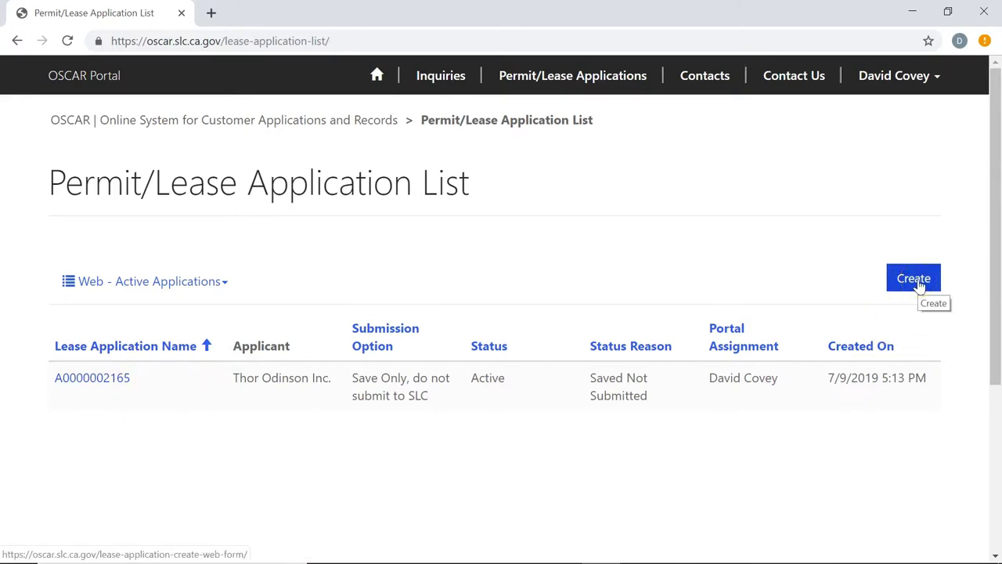
{"action": "left_click", "coordinate": [104, 382]}
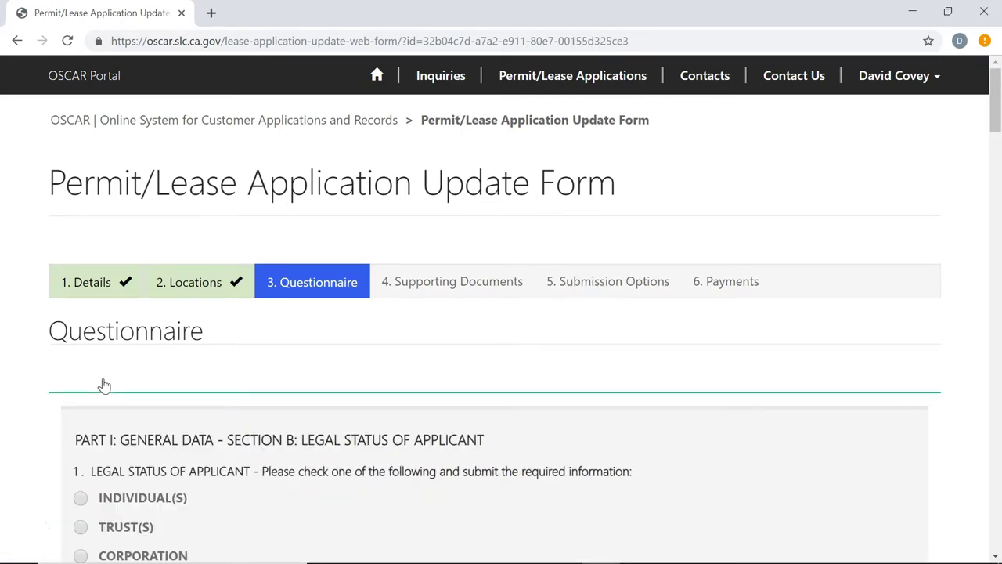
- Answer all questions of the Questionnaire and save the answers to proceed to Supporting Documents
{"action": "scroll", "coordinate": [197, 389], "scroll_direction": "down", "scroll_amount": 1}
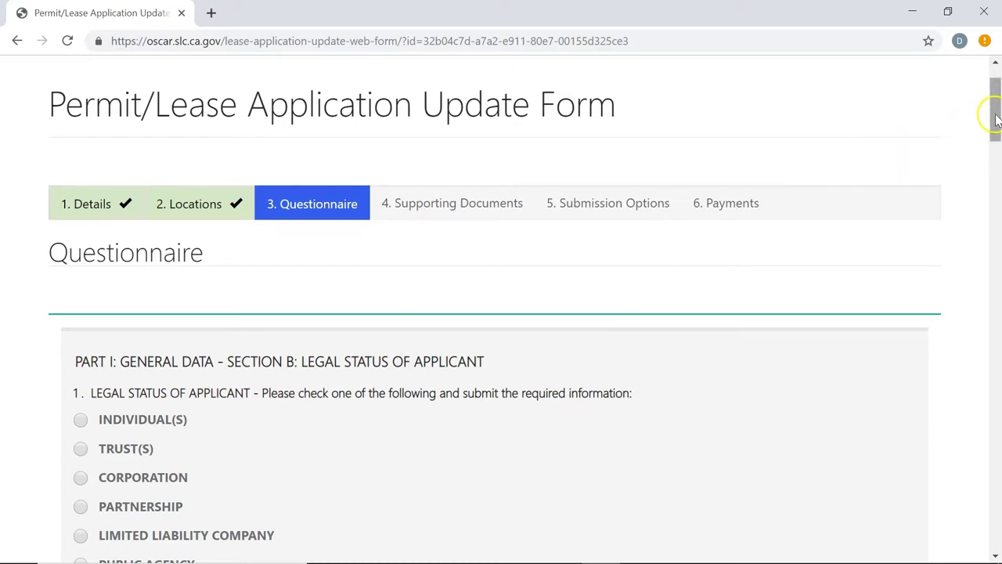
{"action": "left_click_drag", "start_coordinate": [994, 116], "coordinate": [966, 492]}
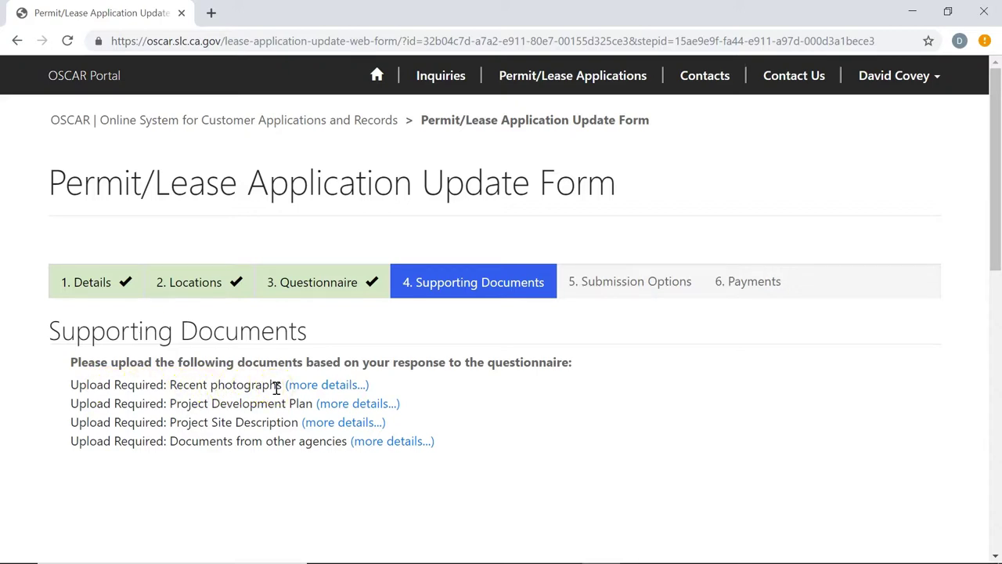
- Read the details of the required Recent photographs upload and collapse them again
{"action": "left_click", "coordinate": [330, 387]}
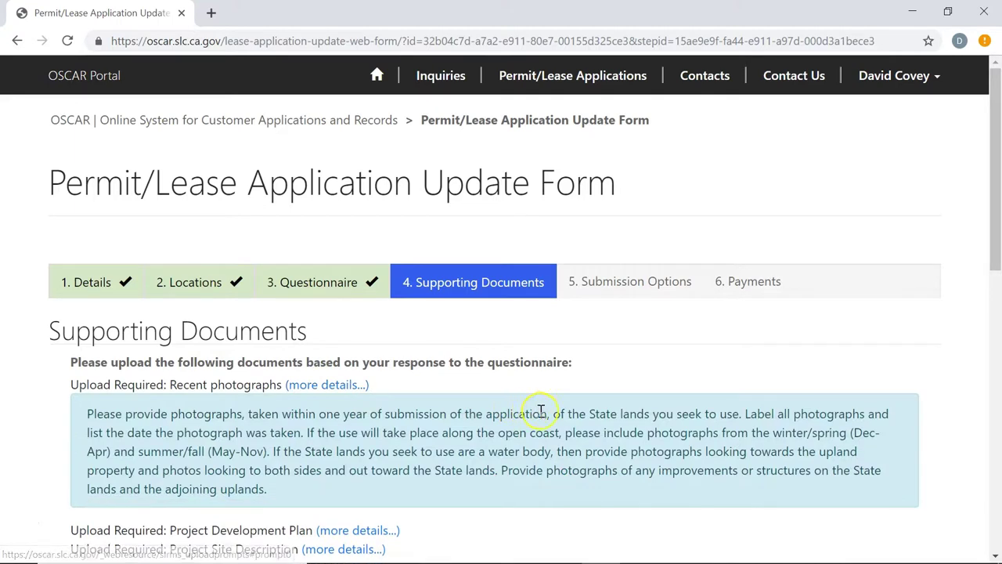
{"action": "scroll", "coordinate": [538, 409], "scroll_direction": "down", "scroll_amount": 1}
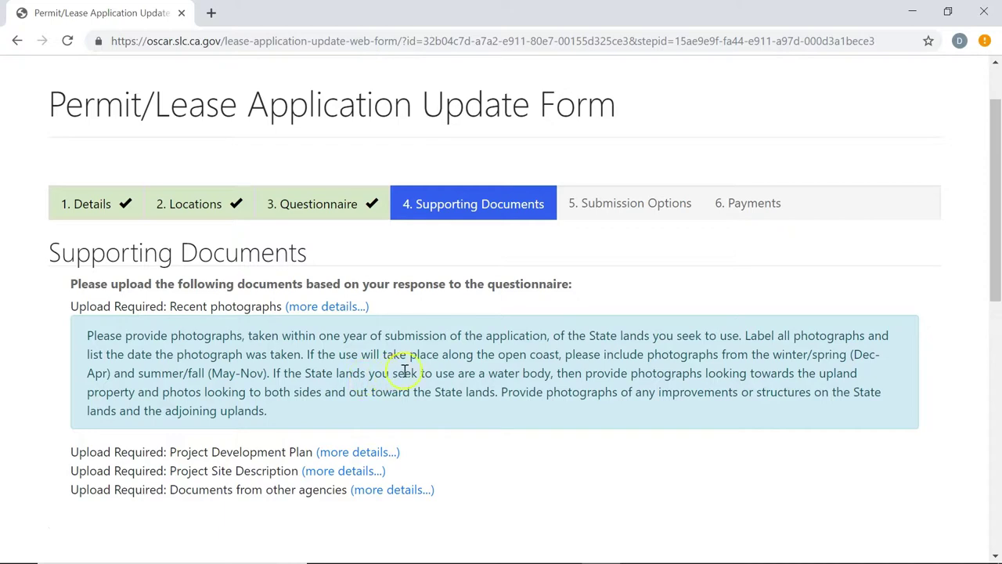
{"action": "left_click", "coordinate": [311, 309]}
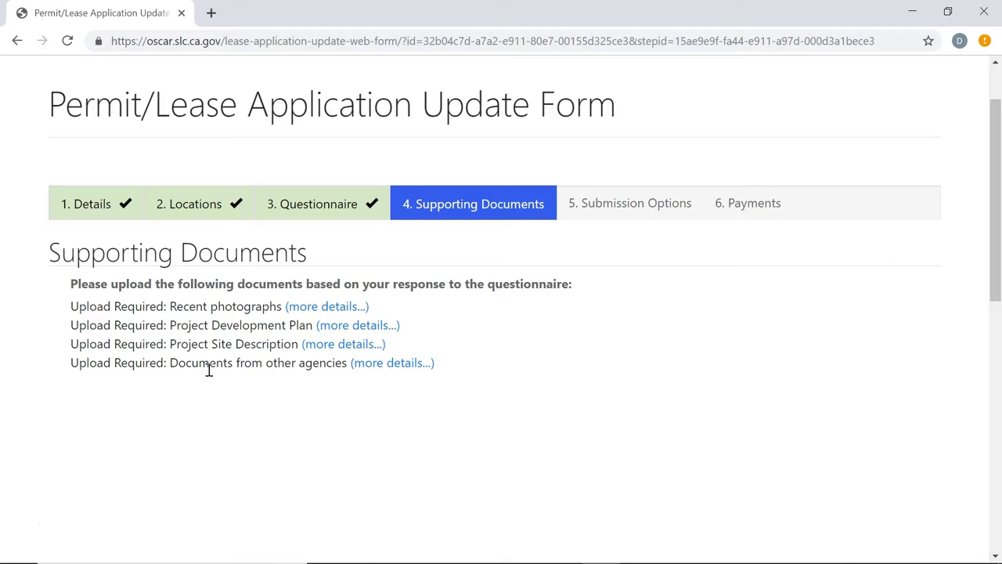
- Upload OscarDemo.jpg from the Desktop folder to the application's Portal Application Attachments, with overwriting of existing files enabled
{"action": "scroll", "coordinate": [486, 344], "scroll_direction": "down", "scroll_amount": 1}
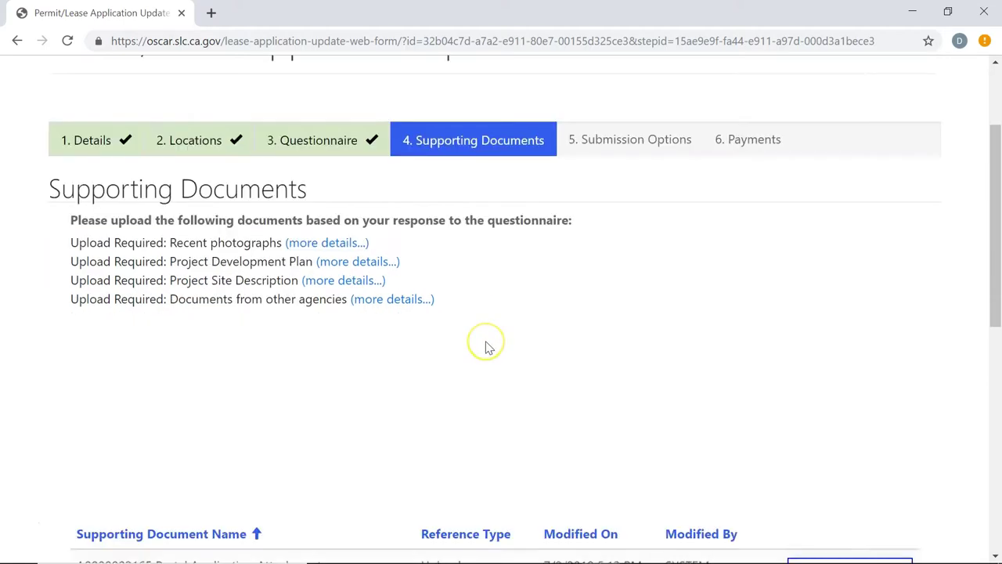
{"action": "scroll", "coordinate": [485, 344], "scroll_direction": "down", "scroll_amount": 3}
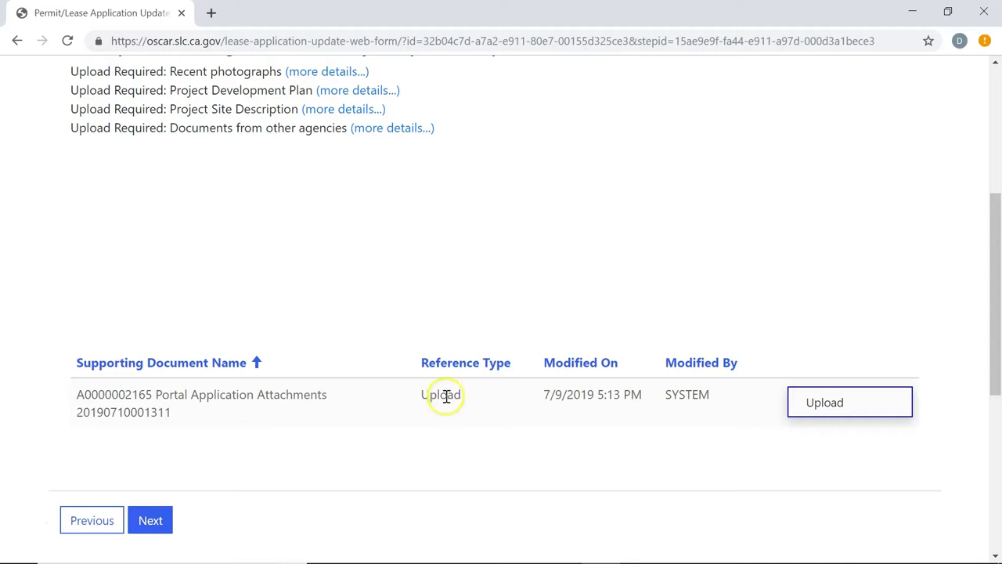
{"action": "scroll", "coordinate": [626, 402], "scroll_direction": "down", "scroll_amount": 1}
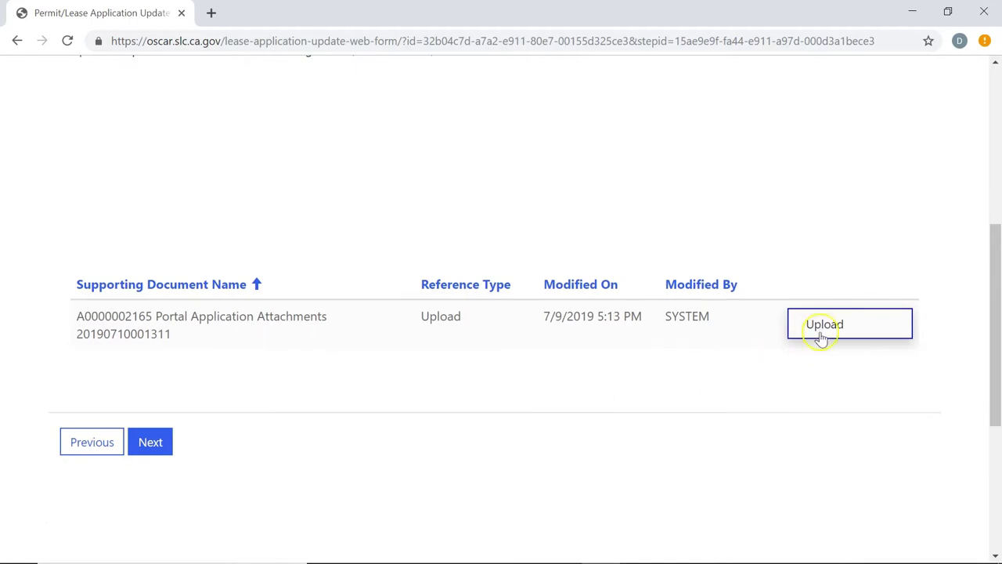
{"action": "left_click", "coordinate": [850, 324]}
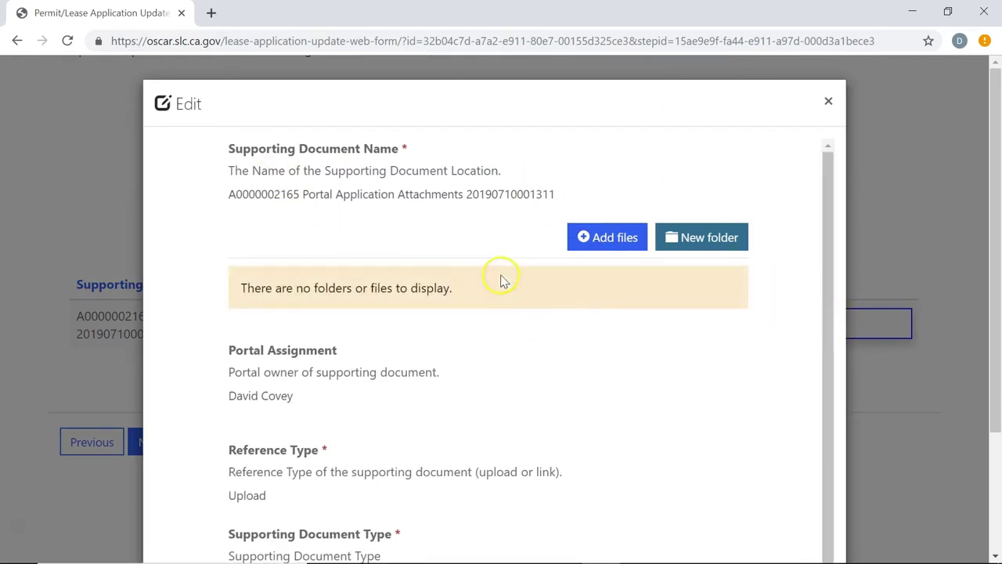
{"action": "left_click", "coordinate": [589, 235]}
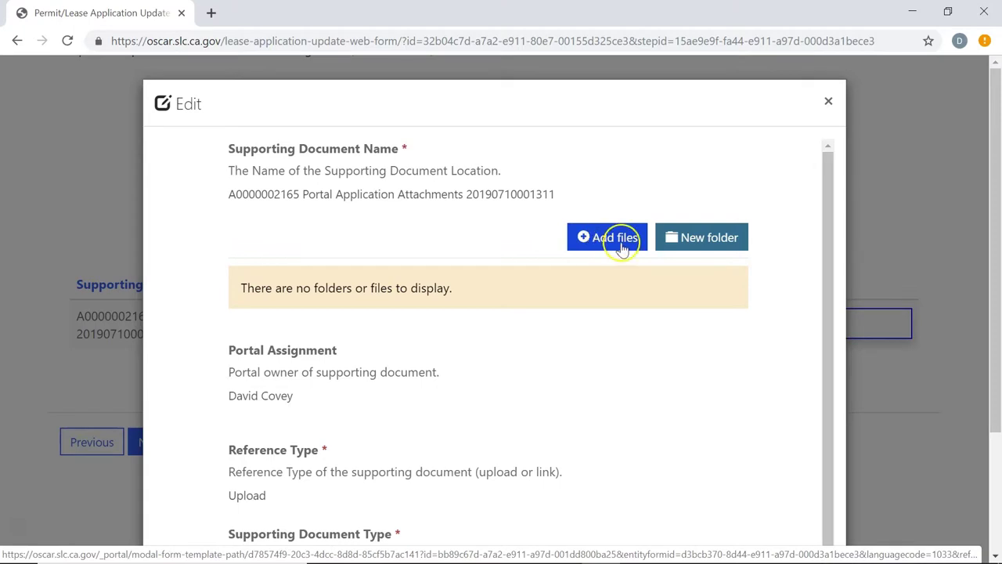
{"action": "left_click", "coordinate": [600, 237]}
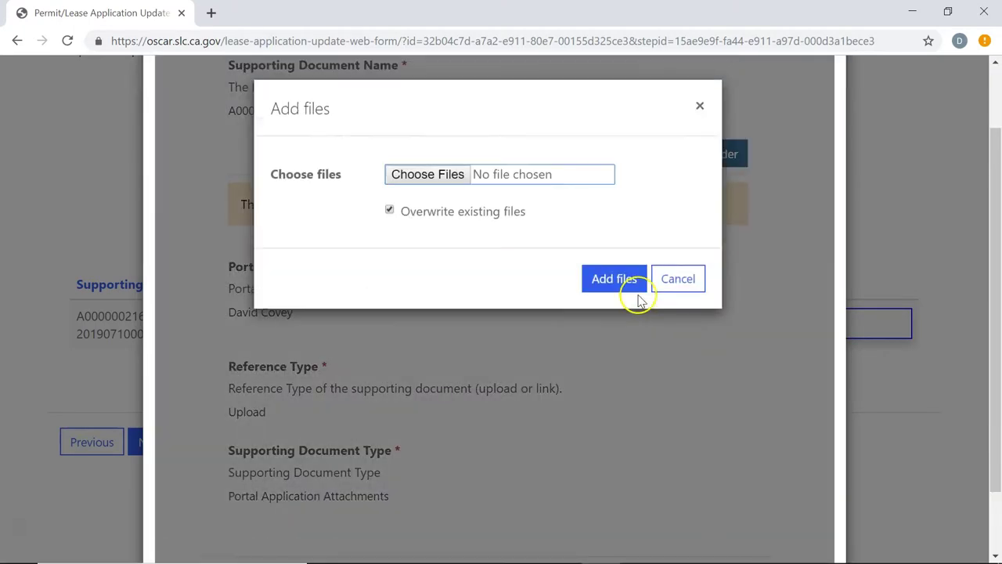
{"action": "left_click", "coordinate": [448, 175]}
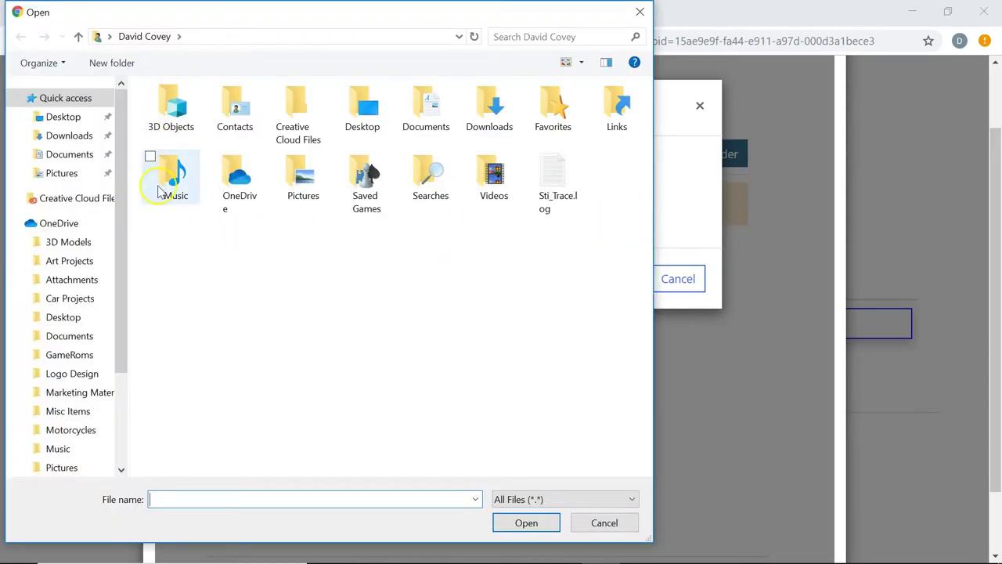
{"action": "left_click", "coordinate": [66, 119]}
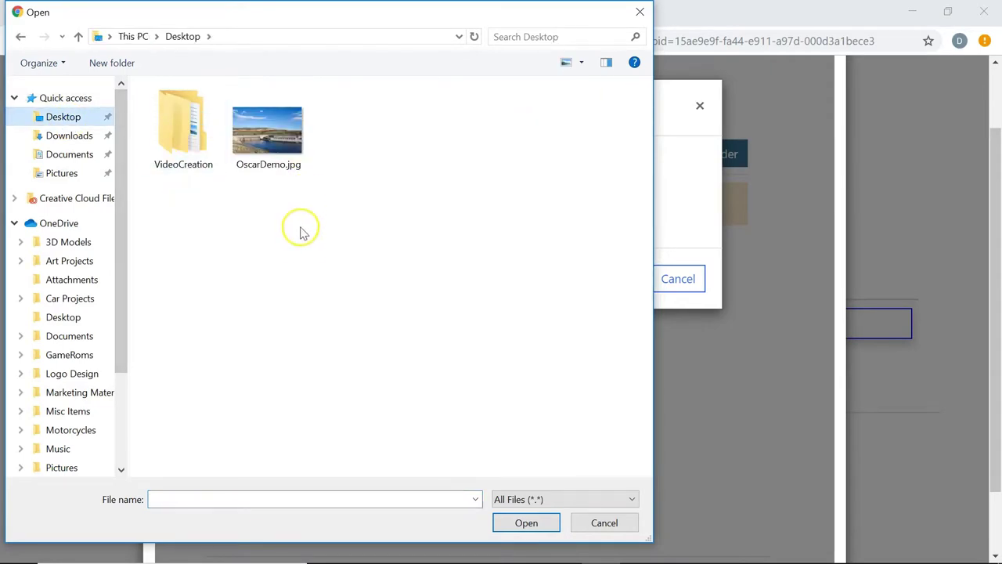
{"action": "left_click", "coordinate": [274, 152]}
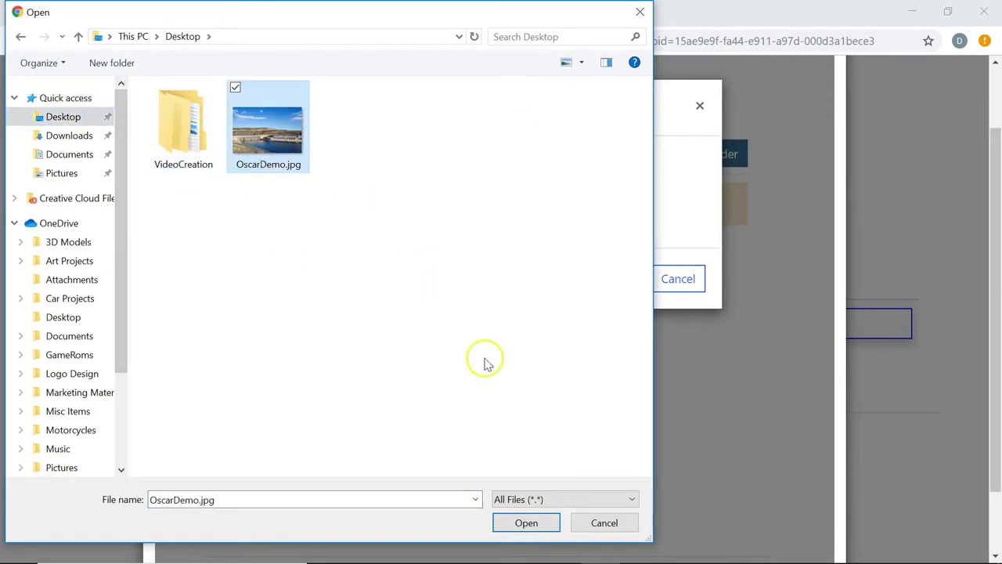
{"action": "left_click", "coordinate": [526, 523]}
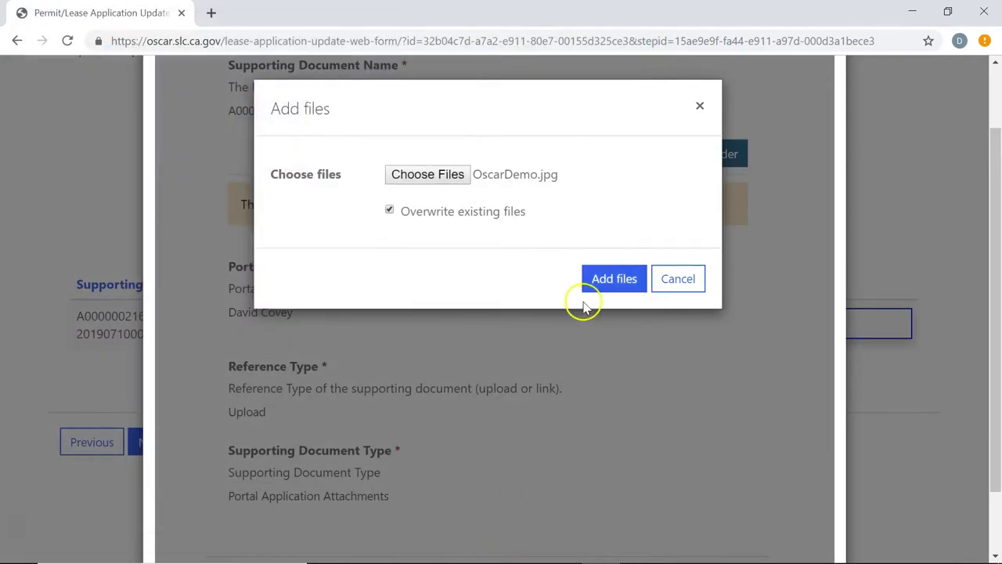
{"action": "left_click", "coordinate": [609, 279]}
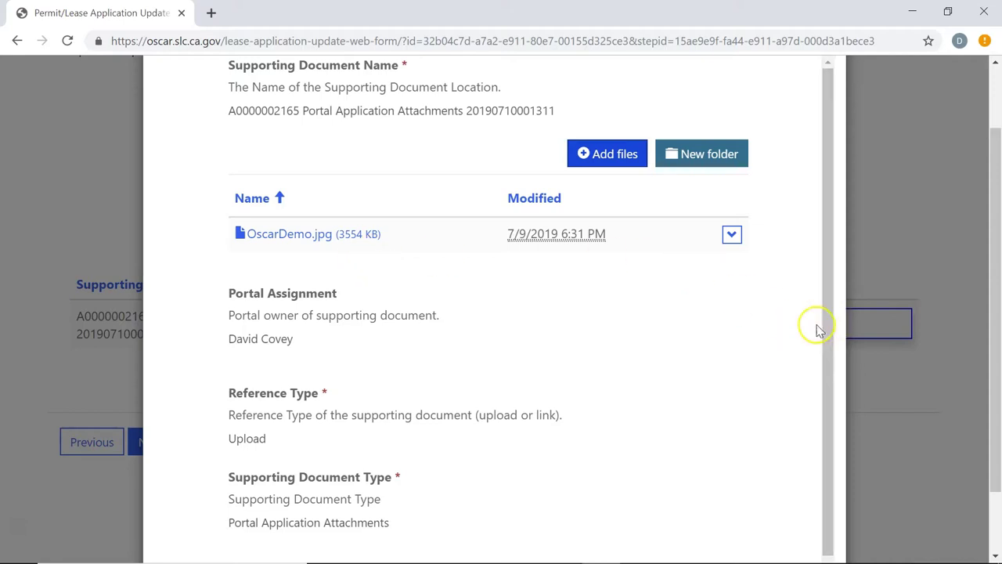
- Save and close the supporting document form with the uploaded file, and continue to the Submission Options stage
{"action": "left_click_drag", "start_coordinate": [992, 368], "coordinate": [986, 430]}
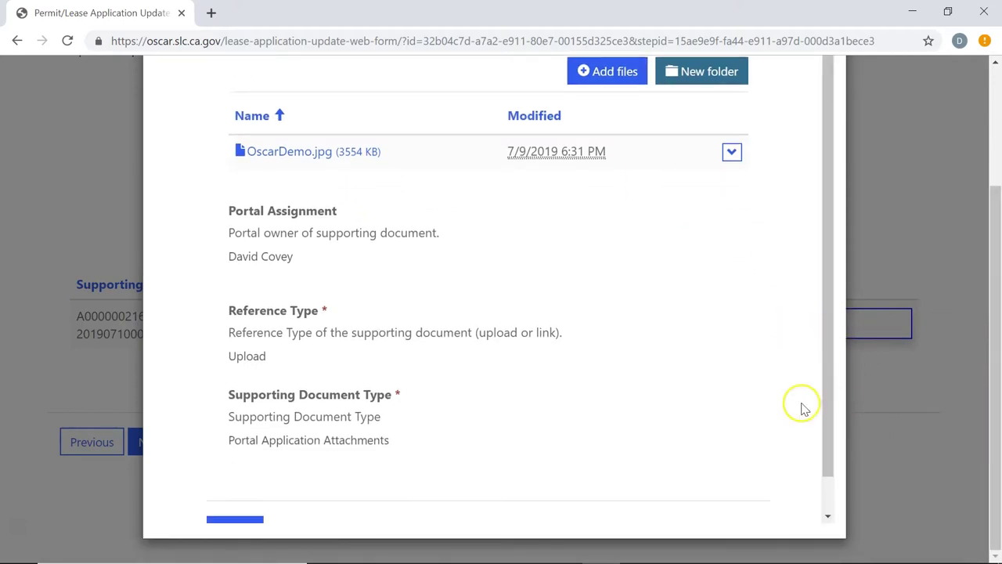
{"action": "scroll", "coordinate": [704, 423], "scroll_direction": "down", "scroll_amount": 1}
{"action": "left_click", "coordinate": [235, 493]}
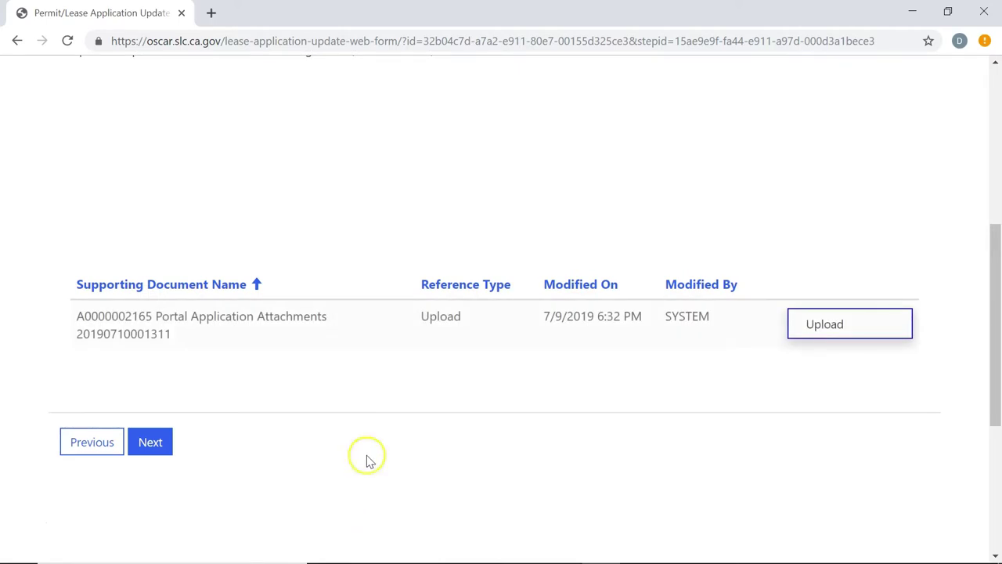
{"action": "left_click", "coordinate": [150, 447]}
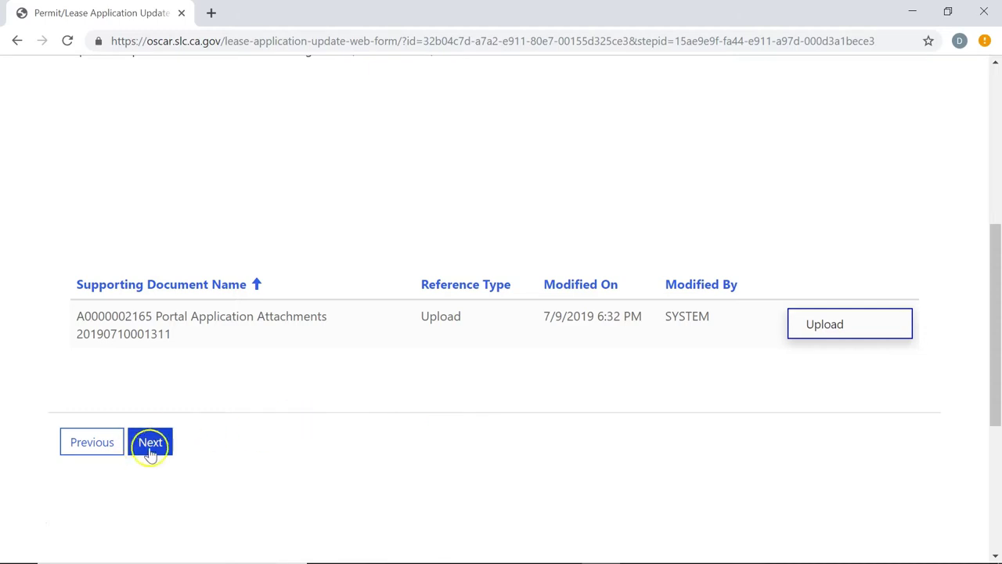
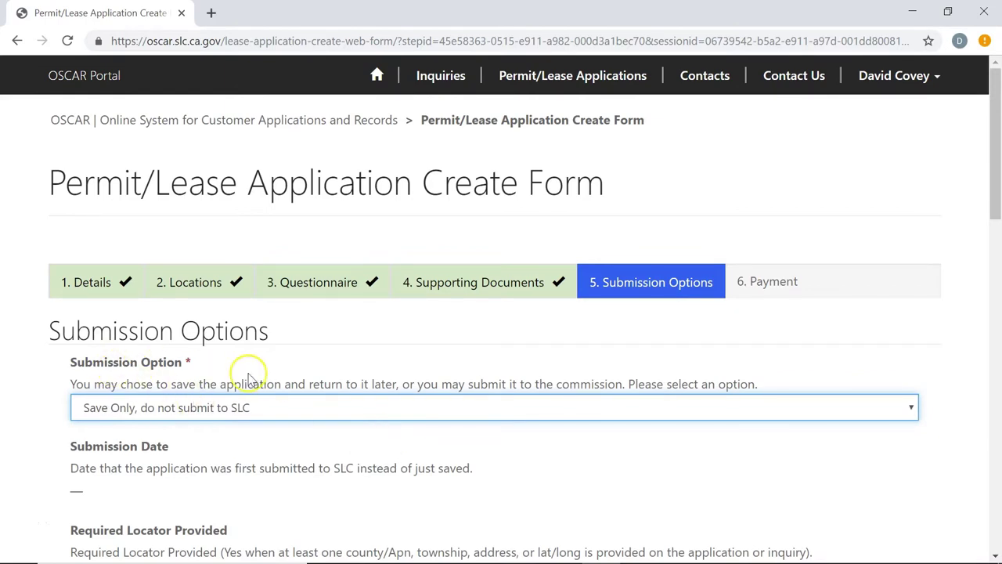
- Set the application's Submission Option to Submit to SLC
{"action": "scroll", "coordinate": [504, 374], "scroll_direction": "down", "scroll_amount": 2}
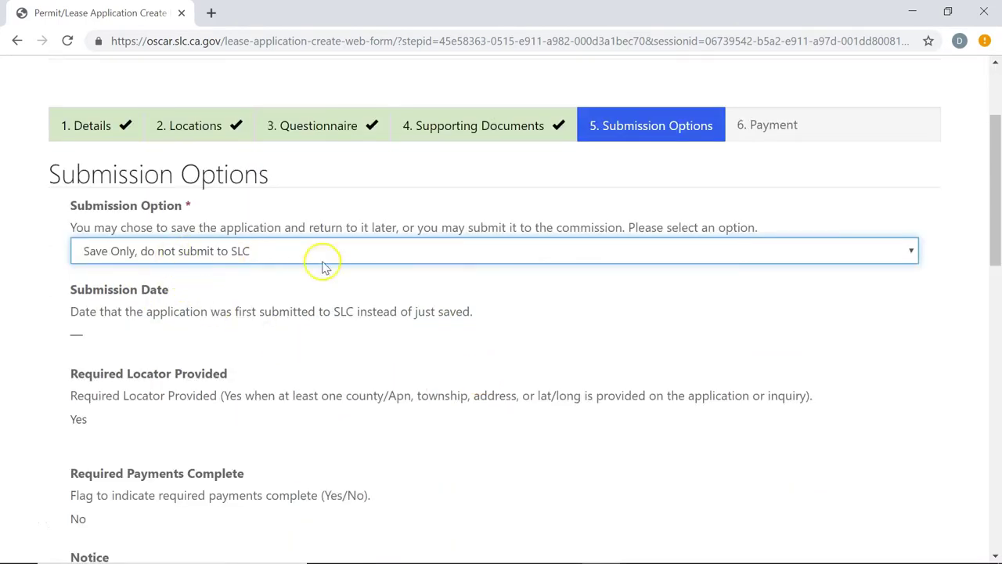
{"action": "left_click", "coordinate": [400, 260]}
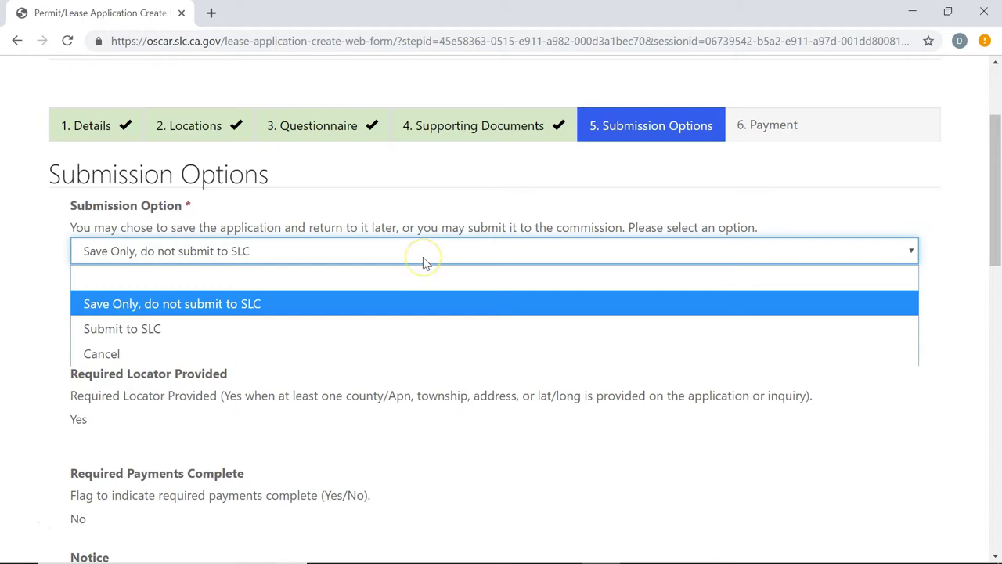
{"action": "scroll", "coordinate": [425, 261], "scroll_direction": "up", "scroll_amount": 2}
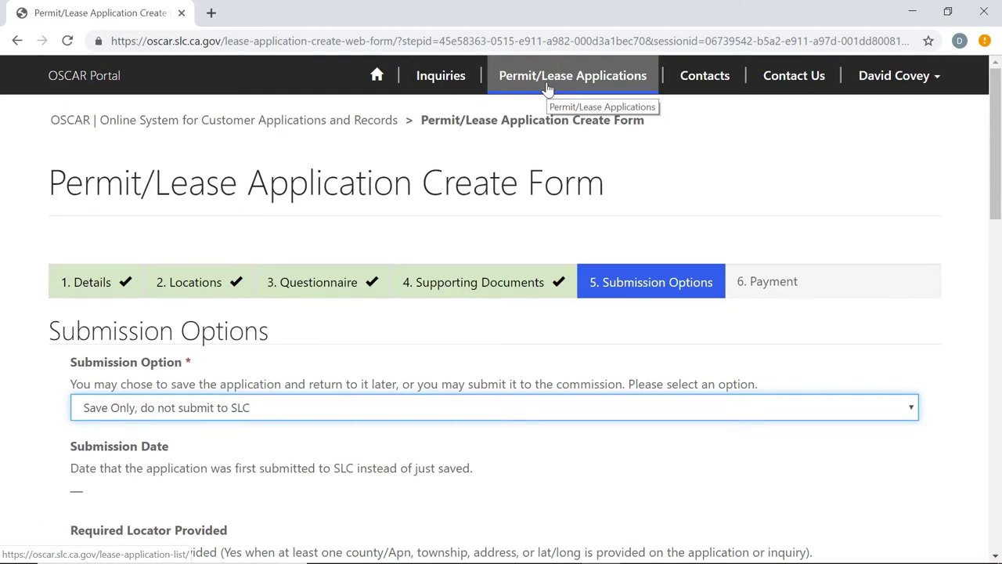
{"action": "scroll", "coordinate": [524, 172], "scroll_direction": "down", "scroll_amount": 2}
{"action": "left_click", "coordinate": [243, 252]}
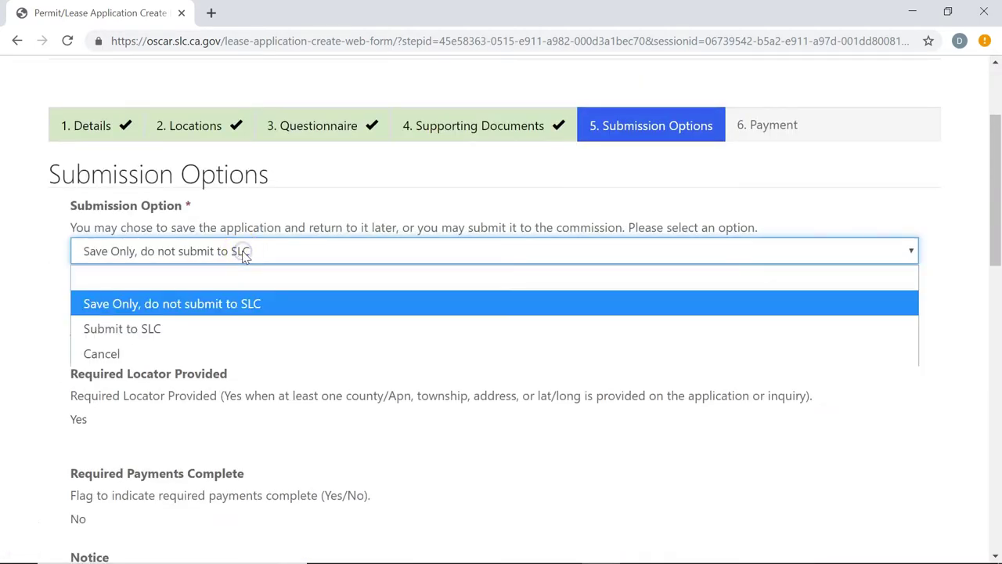
{"action": "left_click", "coordinate": [208, 329]}
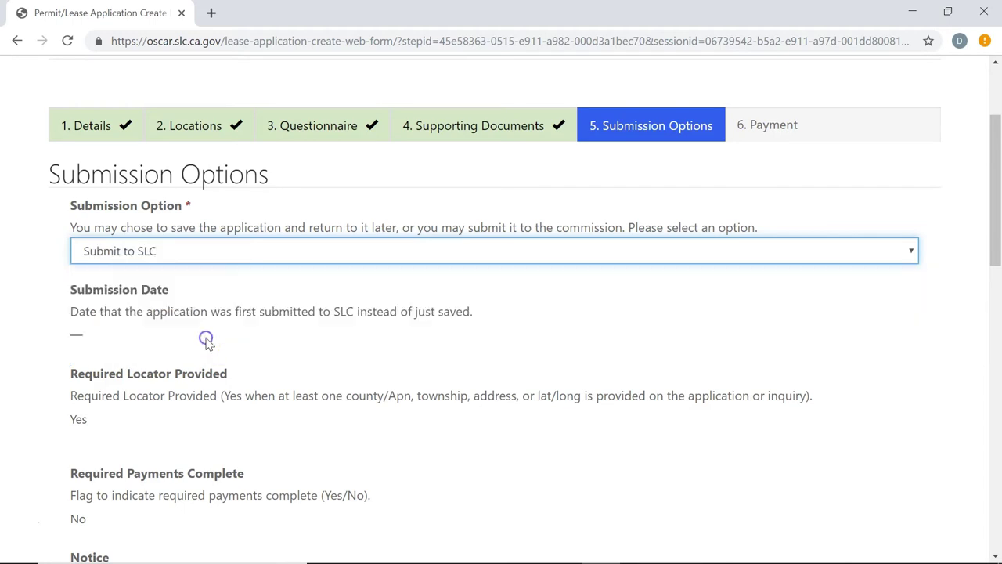
- Read through the Notice and Declaration of Accuracy, accept the Declaration of Accuracy Confirmation, and continue to the Payment stage
{"action": "scroll", "coordinate": [287, 313], "scroll_direction": "down", "scroll_amount": 3}
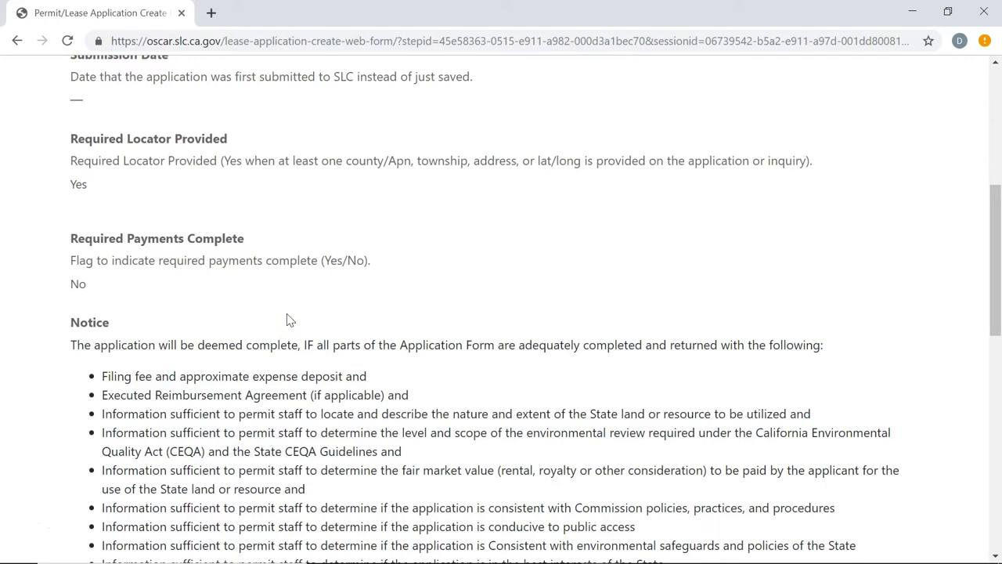
{"action": "scroll", "coordinate": [286, 319], "scroll_direction": "down", "scroll_amount": 1}
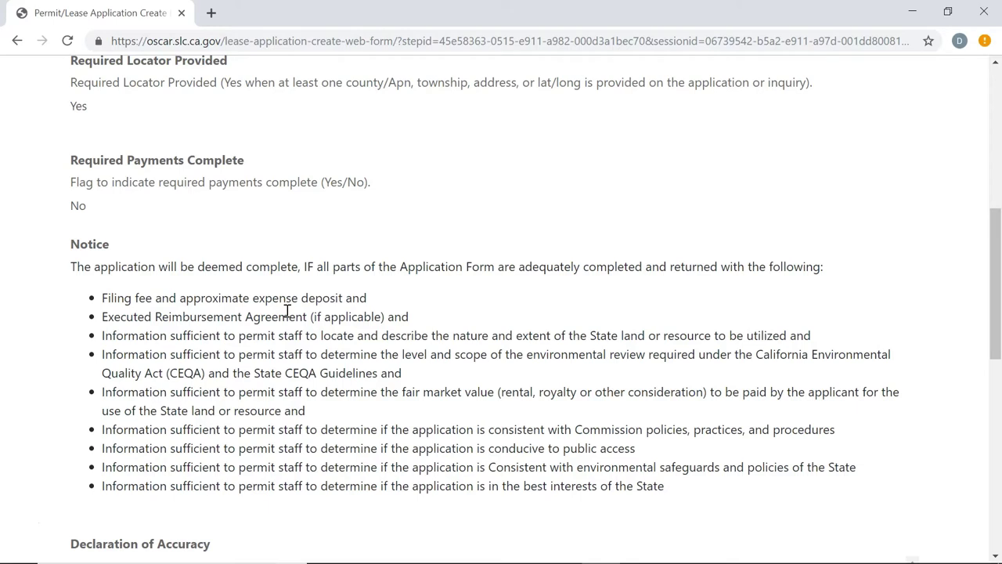
{"action": "scroll", "coordinate": [339, 296], "scroll_direction": "down", "scroll_amount": 1}
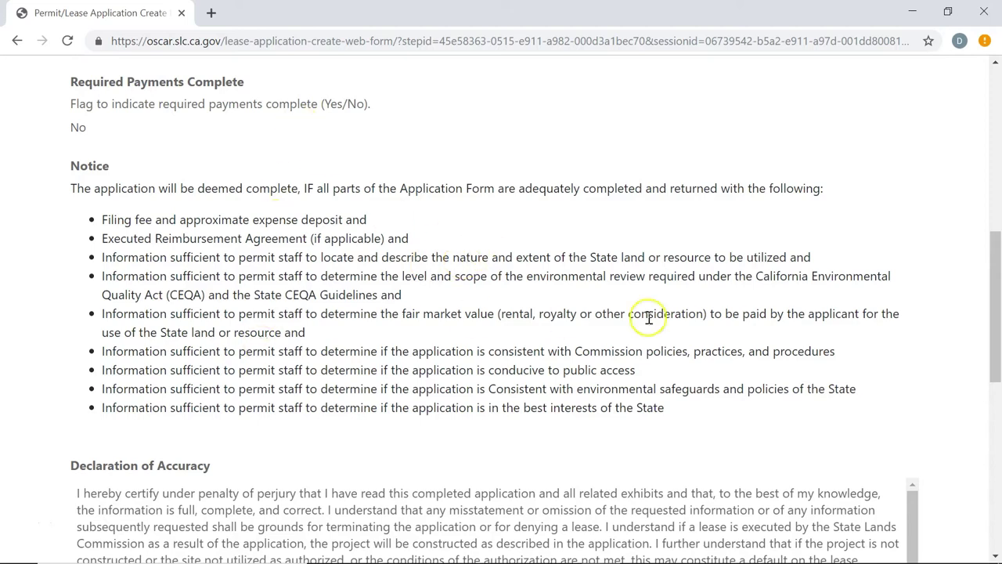
{"action": "scroll", "coordinate": [705, 297], "scroll_direction": "down", "scroll_amount": 2}
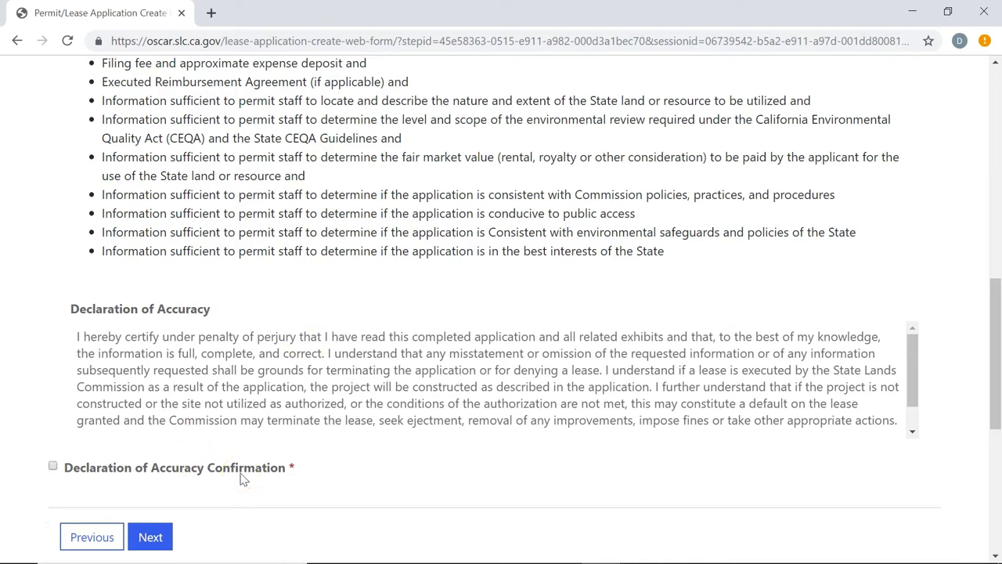
{"action": "scroll", "coordinate": [70, 381], "scroll_direction": "up", "scroll_amount": 1}
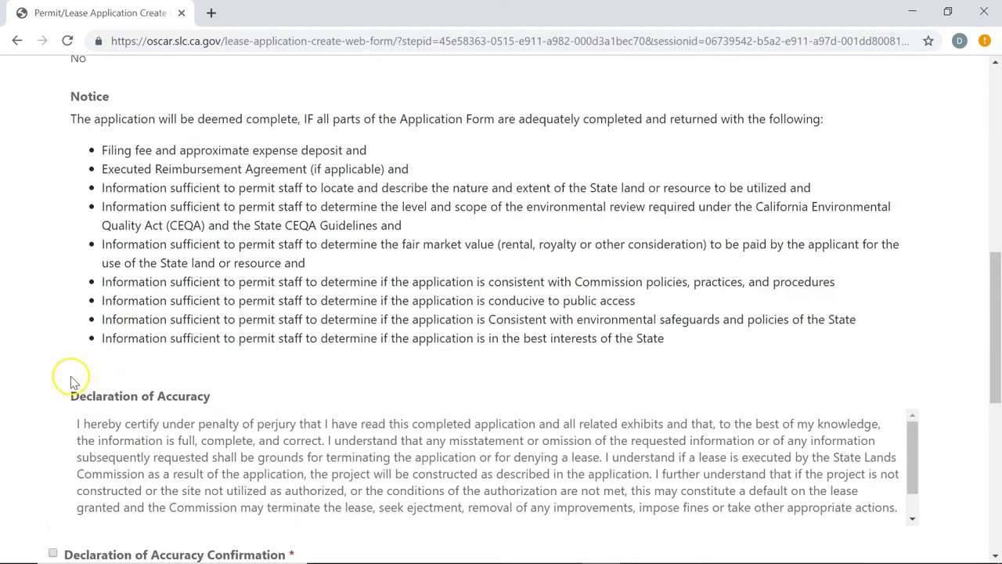
{"action": "scroll", "coordinate": [71, 381], "scroll_direction": "up", "scroll_amount": 5}
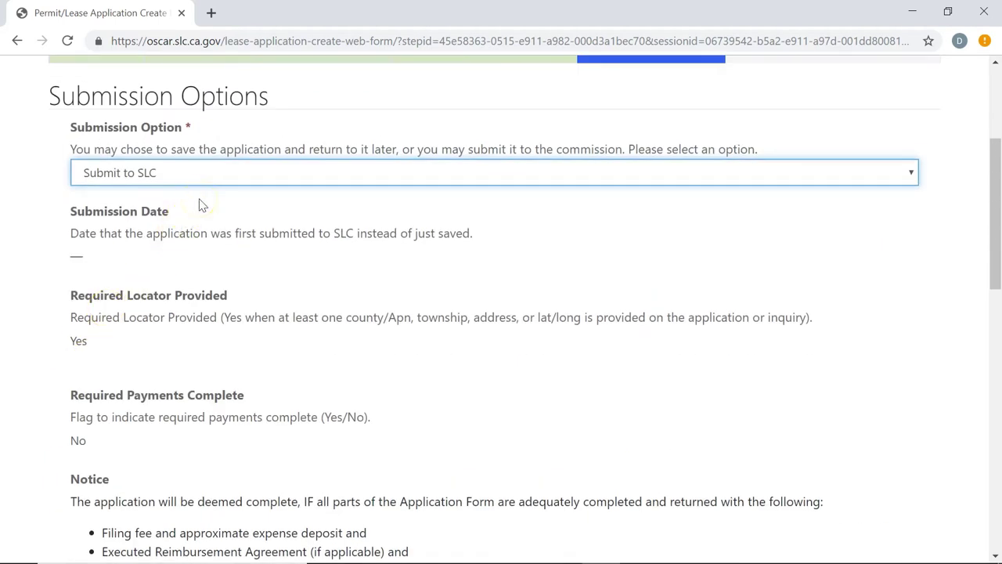
{"action": "scroll", "coordinate": [331, 264], "scroll_direction": "down", "scroll_amount": 6}
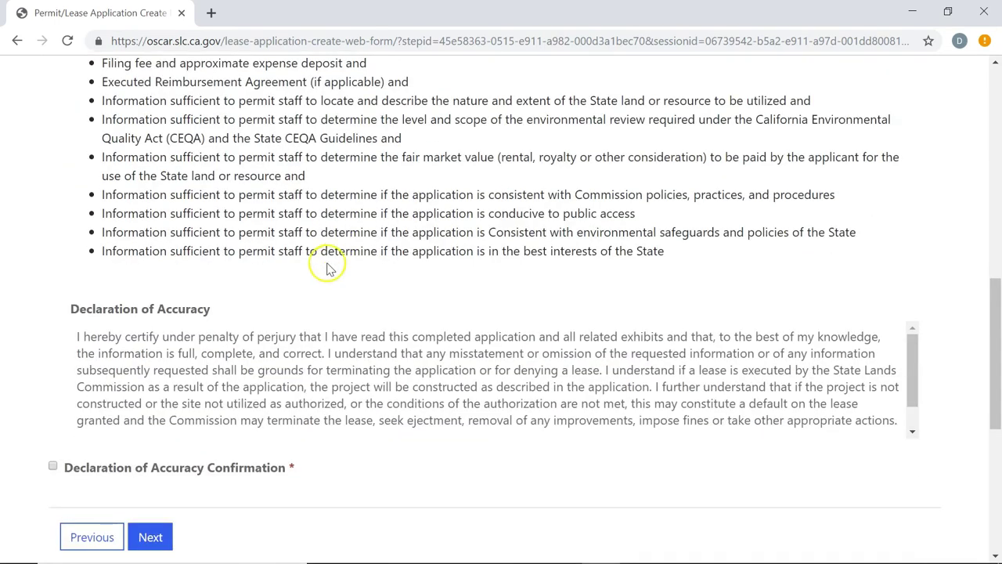
{"action": "left_click", "coordinate": [53, 466]}
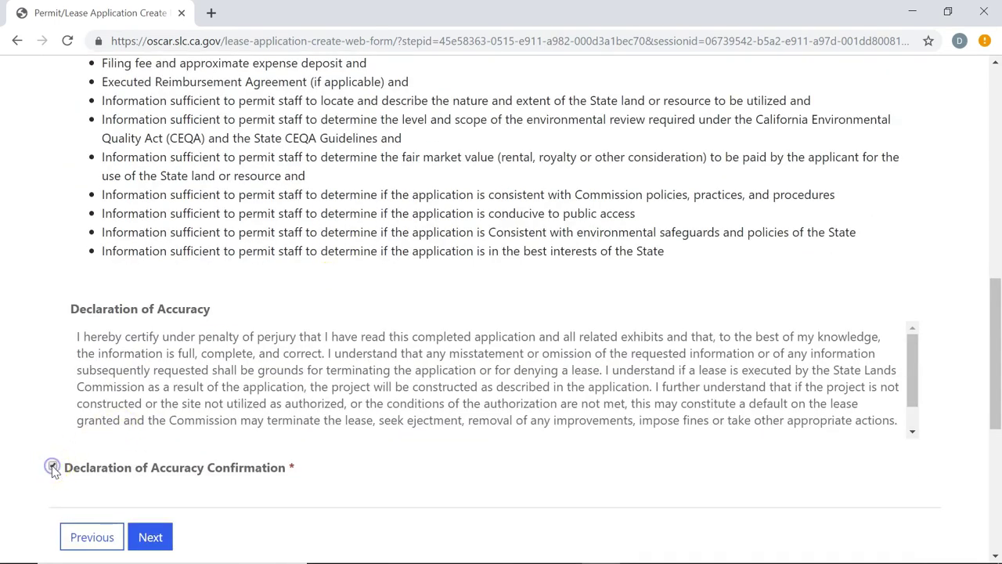
{"action": "left_click", "coordinate": [167, 537]}
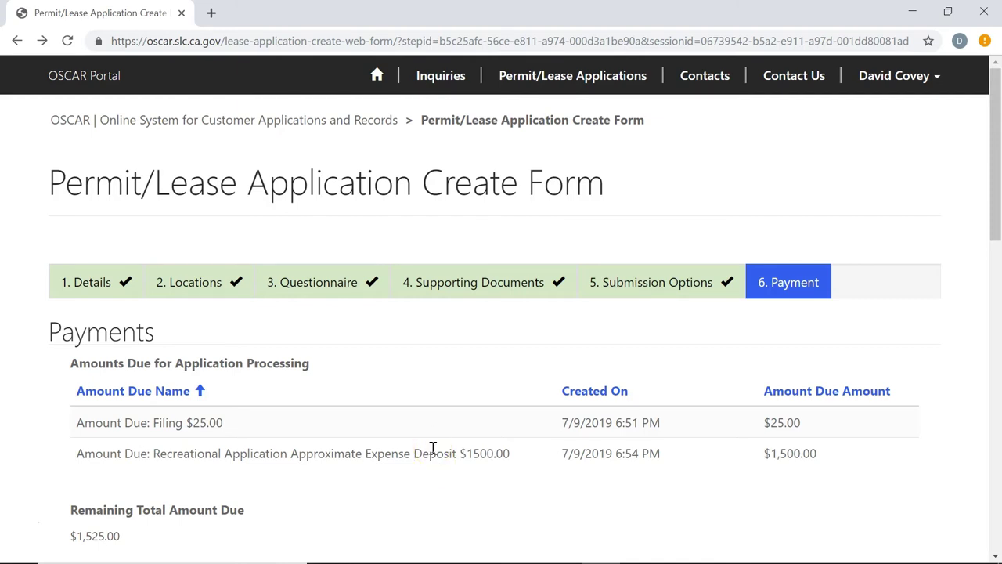
- Review the amounts due, the available ways to pay and the completed payments for application processing
{"action": "scroll", "coordinate": [432, 448], "scroll_direction": "down", "scroll_amount": 1}
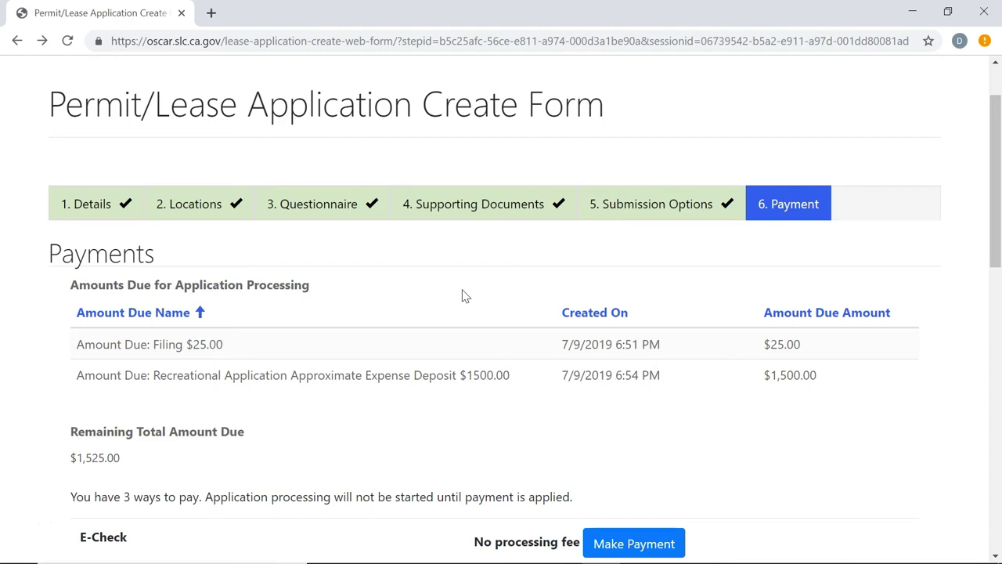
{"action": "scroll", "coordinate": [463, 296], "scroll_direction": "down", "scroll_amount": 3}
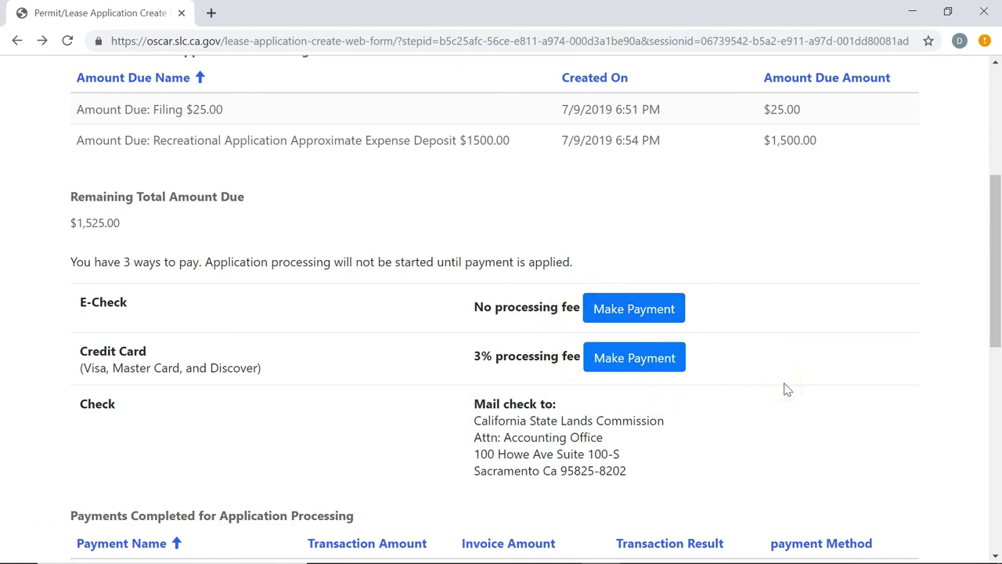
{"action": "scroll", "coordinate": [655, 416], "scroll_direction": "down", "scroll_amount": 4}
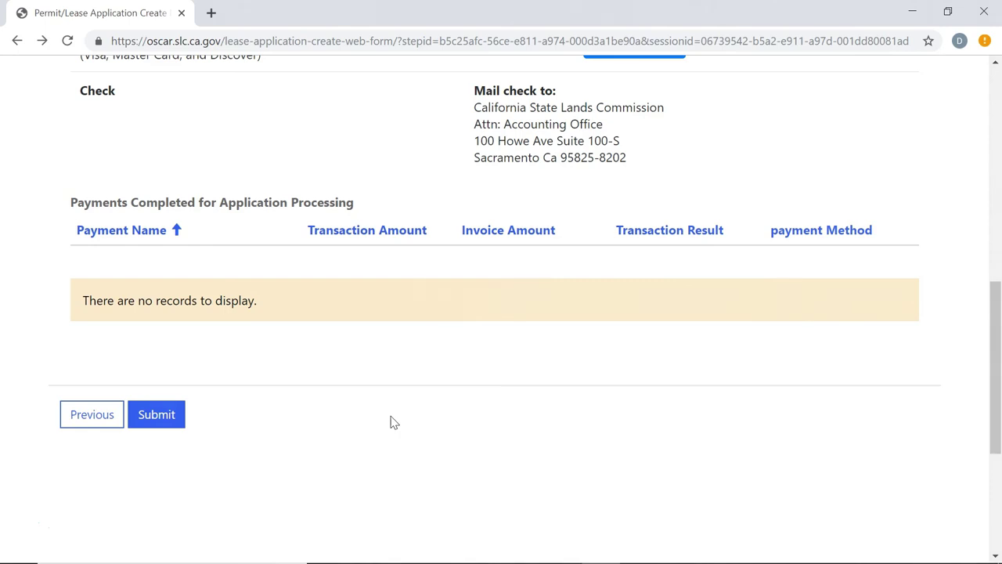
{"action": "scroll", "coordinate": [394, 423], "scroll_direction": "up", "scroll_amount": 10}
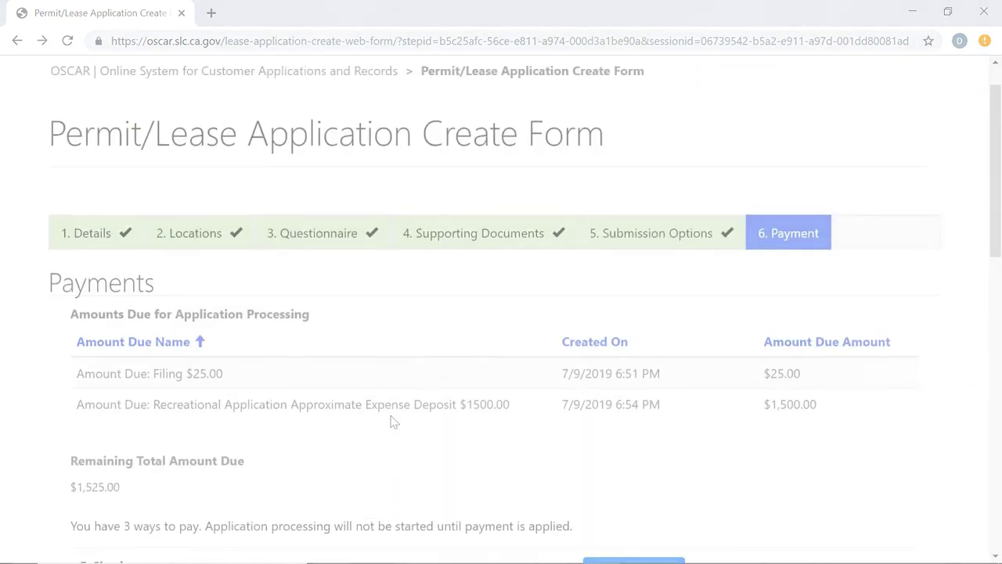